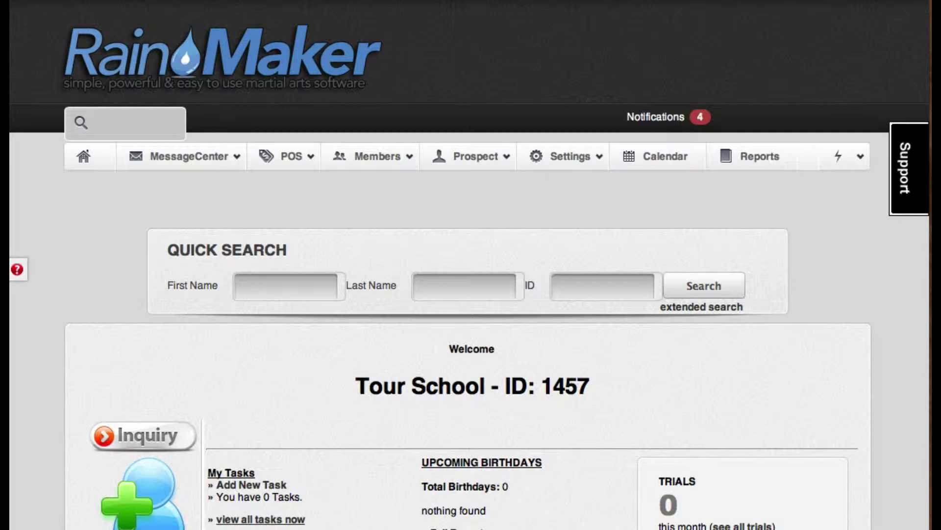
Go to the Web Forms page from the Settings menu
click(574, 158)
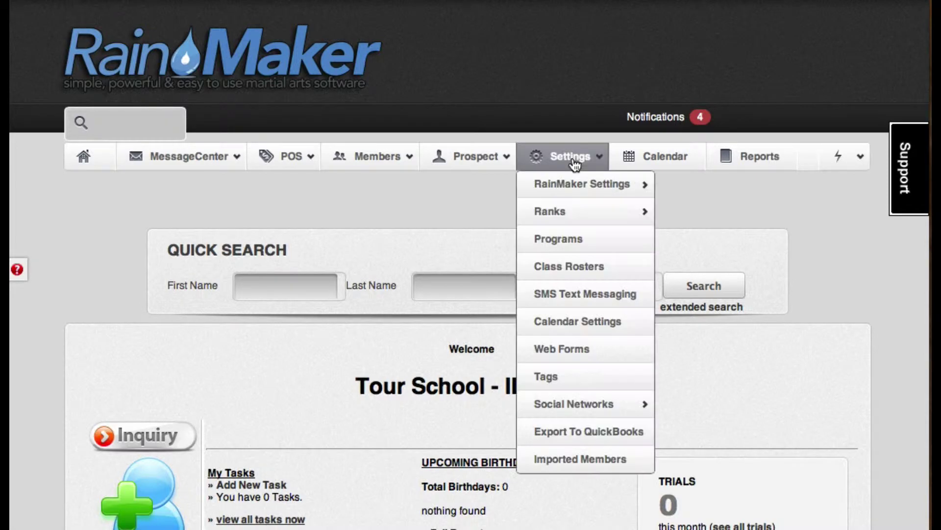
click(572, 349)
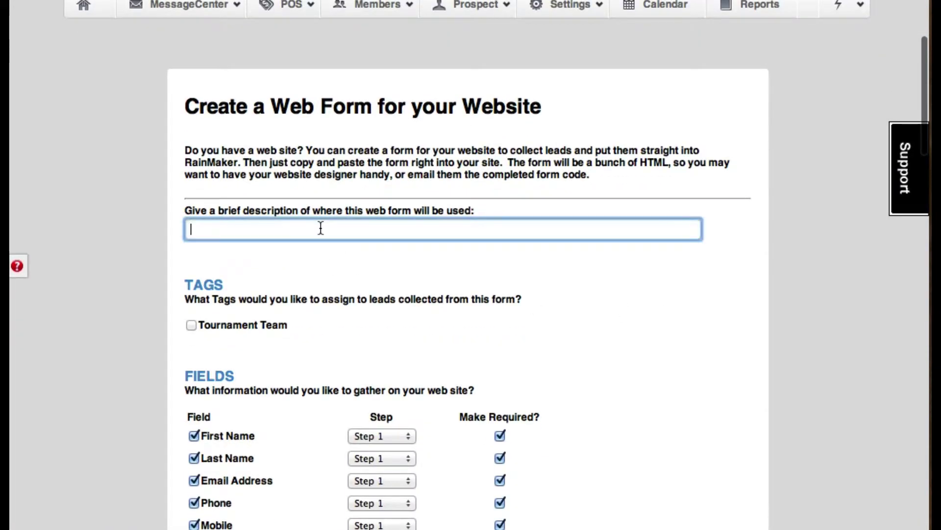
Enter 'Kids Karate' as the new web form's description
text(Kid)
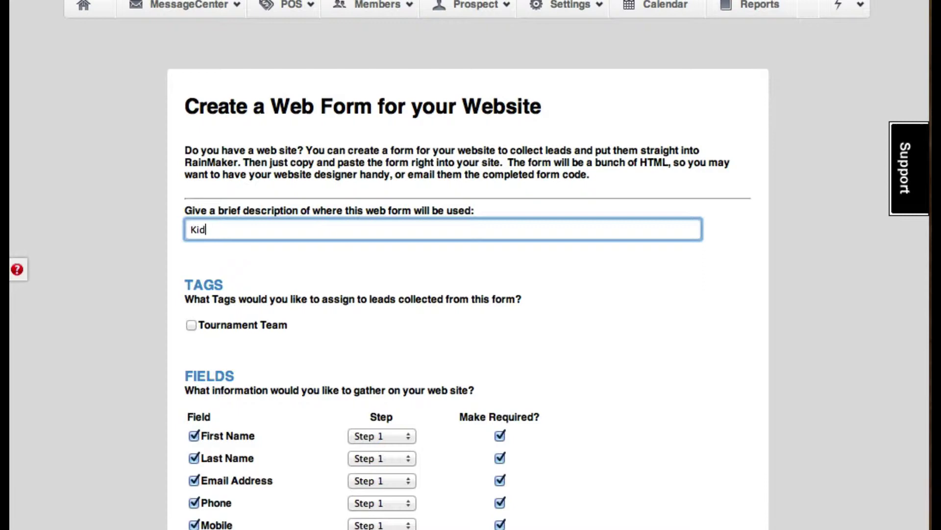
text(s Karate)
scroll(343, 247, down, 3)
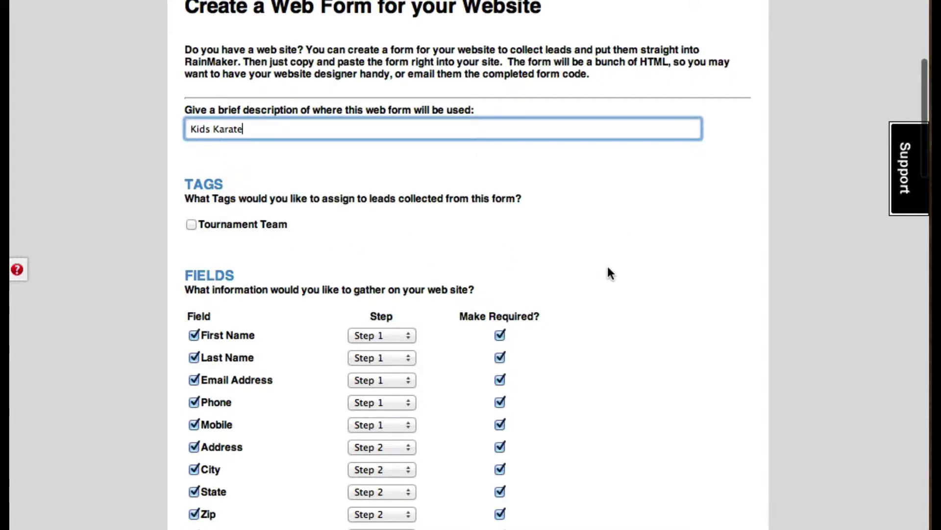
scroll(607, 267, up, 5)
Add a regular tag named KidsKarate on the Tags page
click(587, 162)
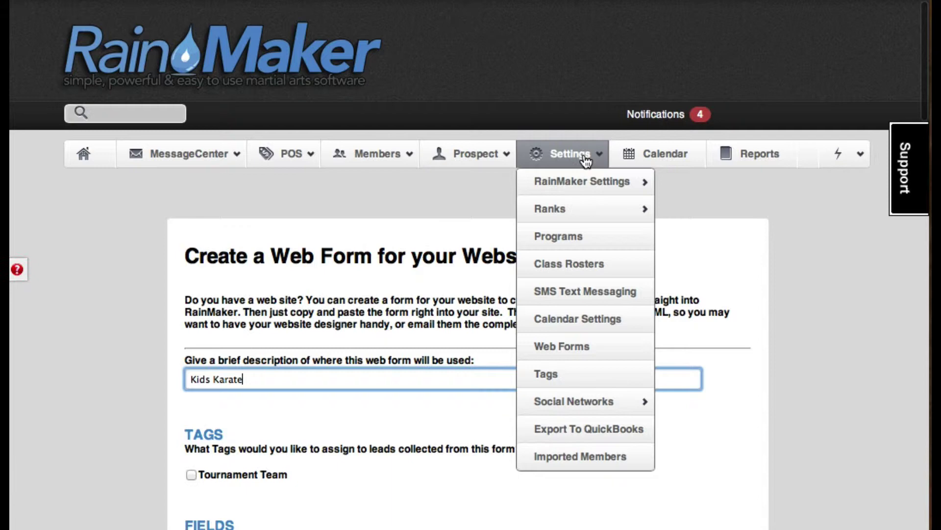
click(549, 373)
scroll(560, 367, down, 3)
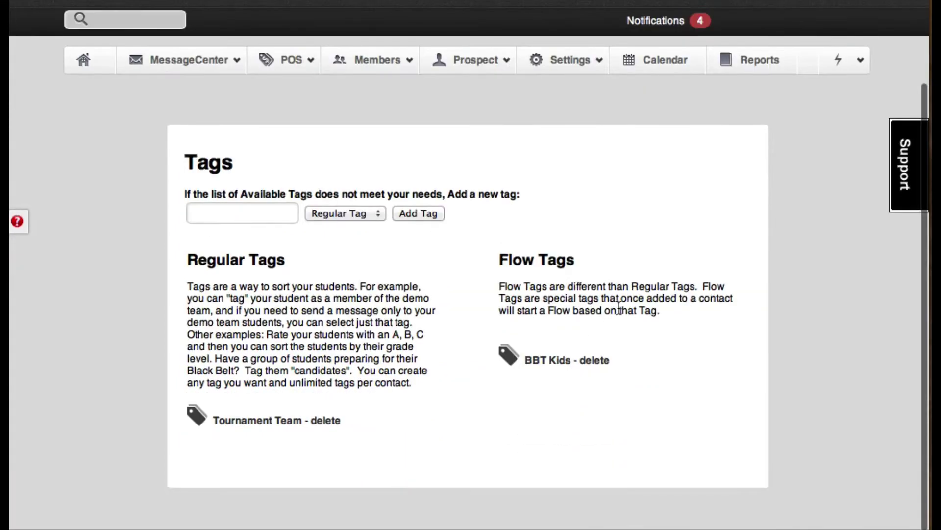
click(267, 219)
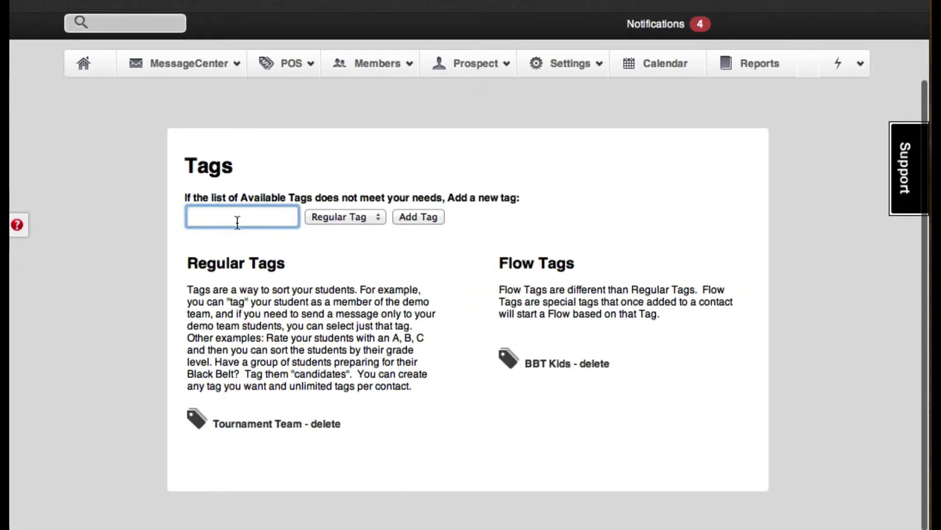
text(KidsKarate)
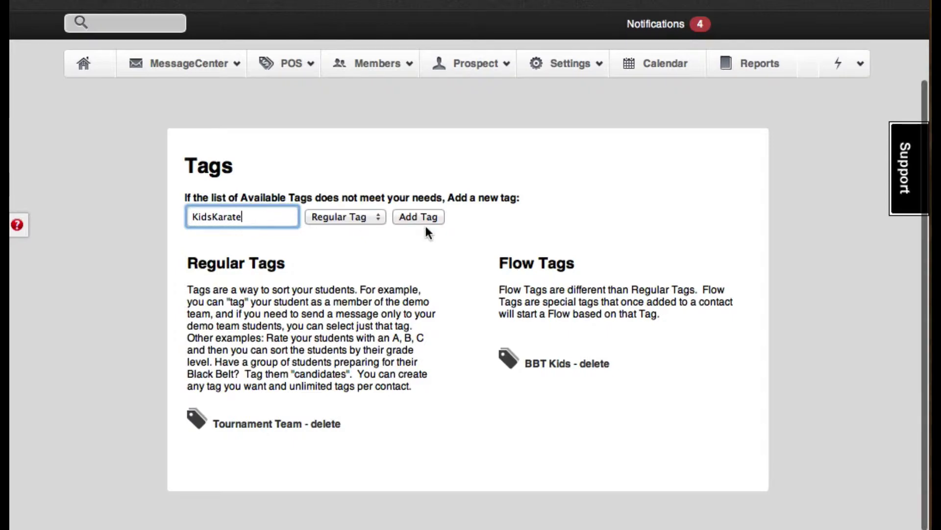
click(411, 216)
scroll(408, 215, down, 5)
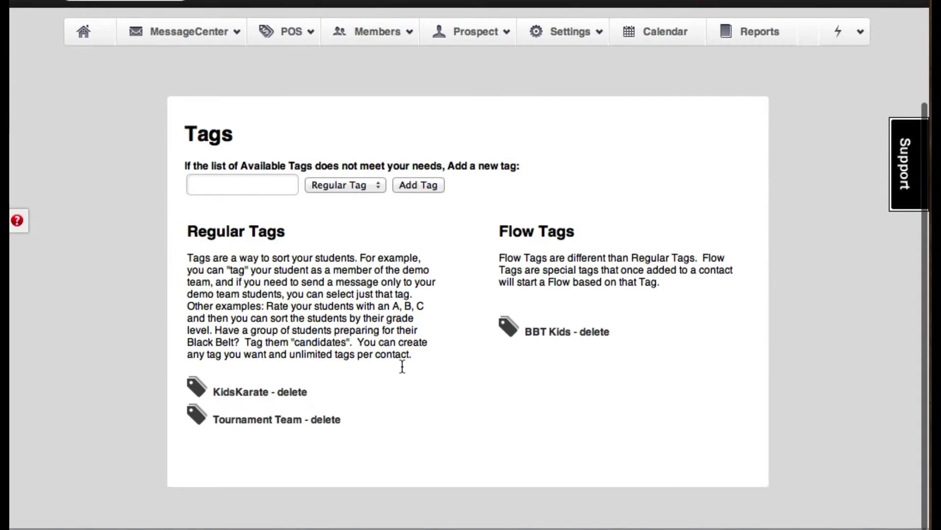
Return to Web Forms and start a new form
scroll(492, 318, up, 5)
click(578, 162)
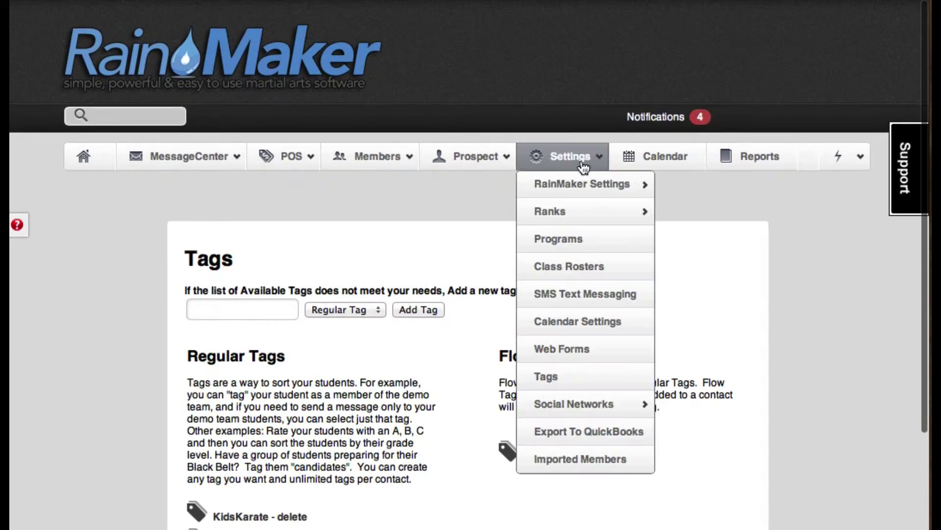
click(562, 350)
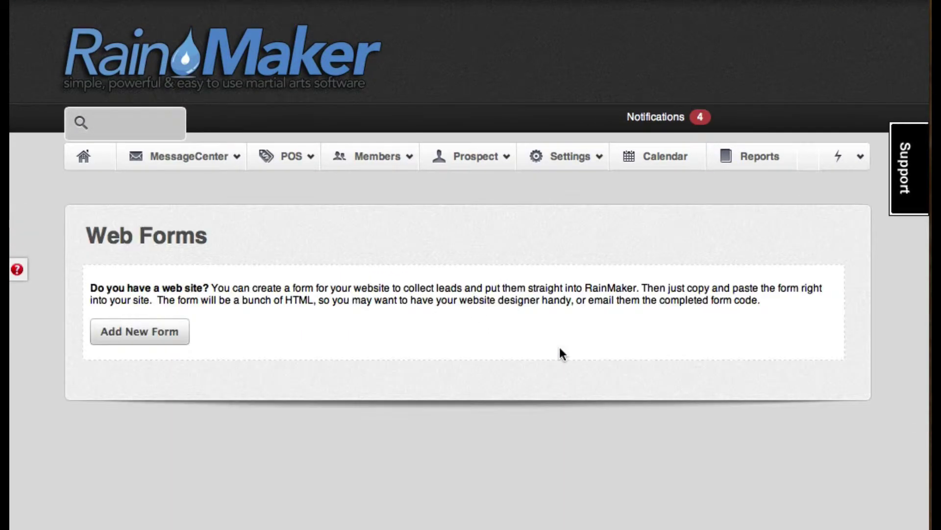
click(142, 330)
scroll(440, 343, down, 2)
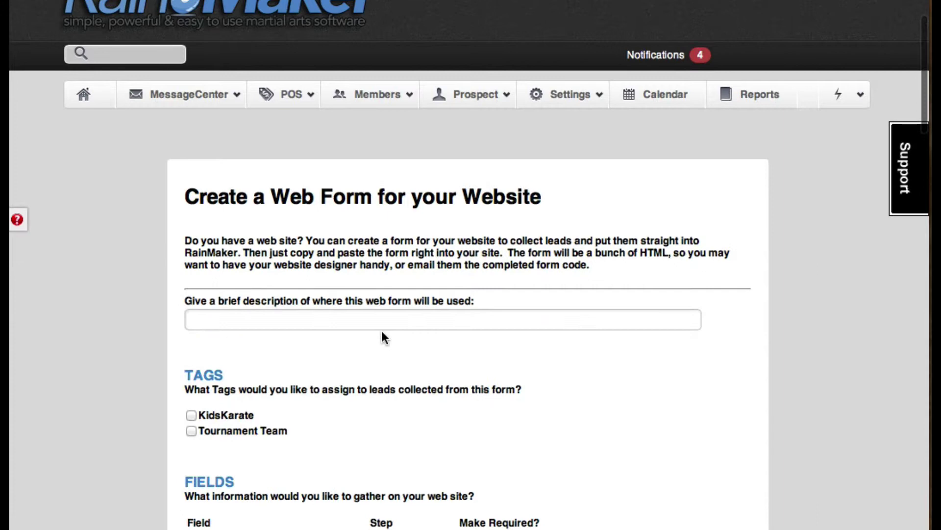
Describe the form as 'Kids Karate' and tick the KidsKarate tag for its leads
click(384, 320)
text(Kids Karate)
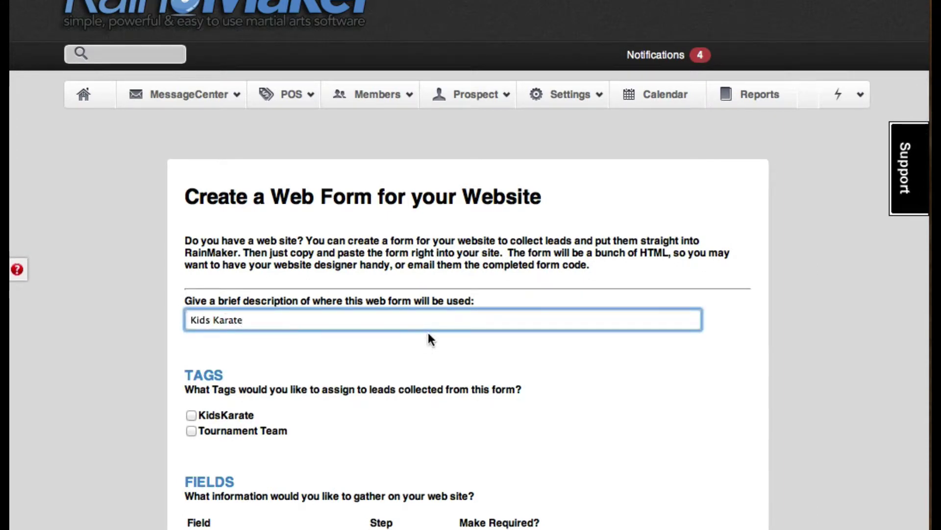
scroll(428, 338, down, 1)
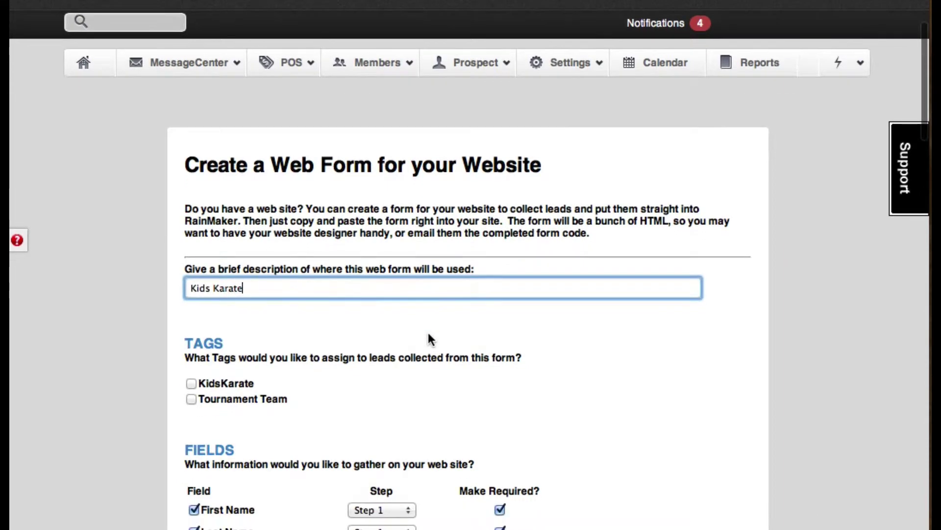
click(191, 383)
scroll(466, 368, down, 3)
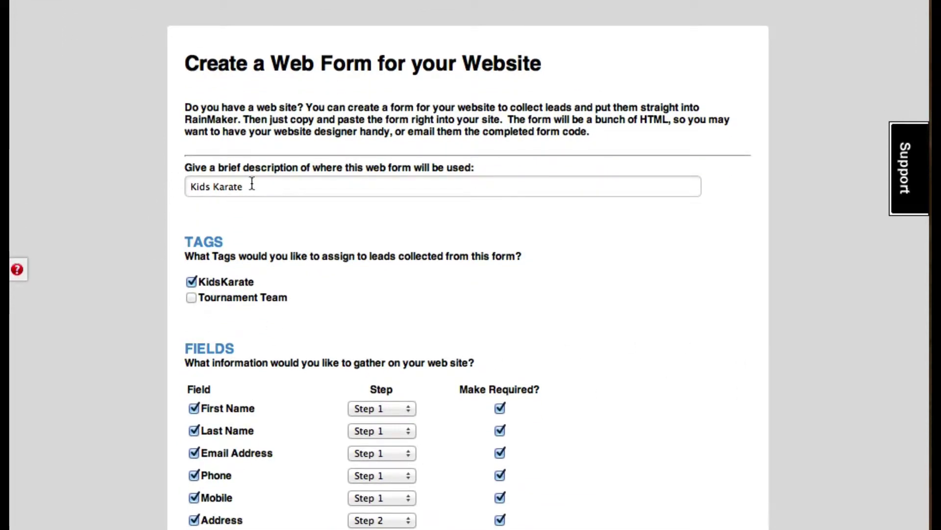
scroll(567, 282, down, 6)
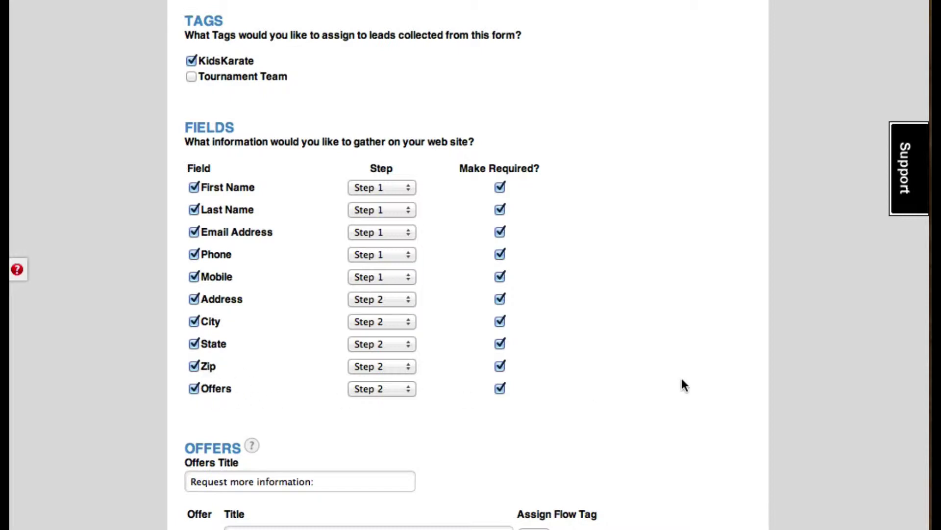
scroll(681, 384, up, 1)
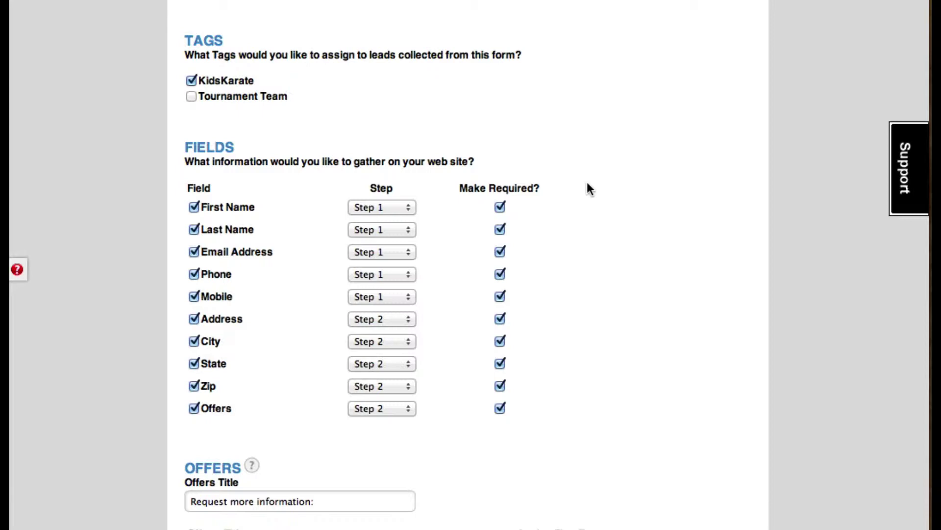
Assign First Name, Address and City to Step 1
click(387, 210)
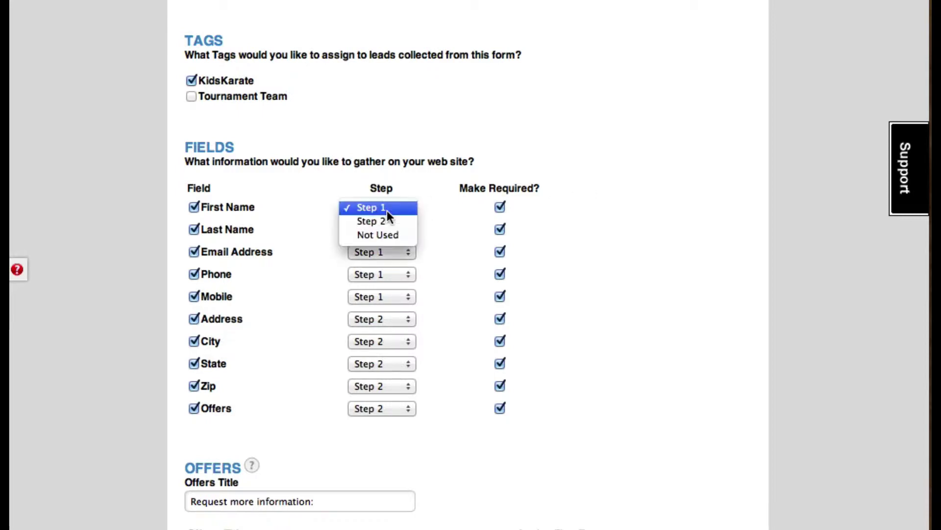
click(387, 211)
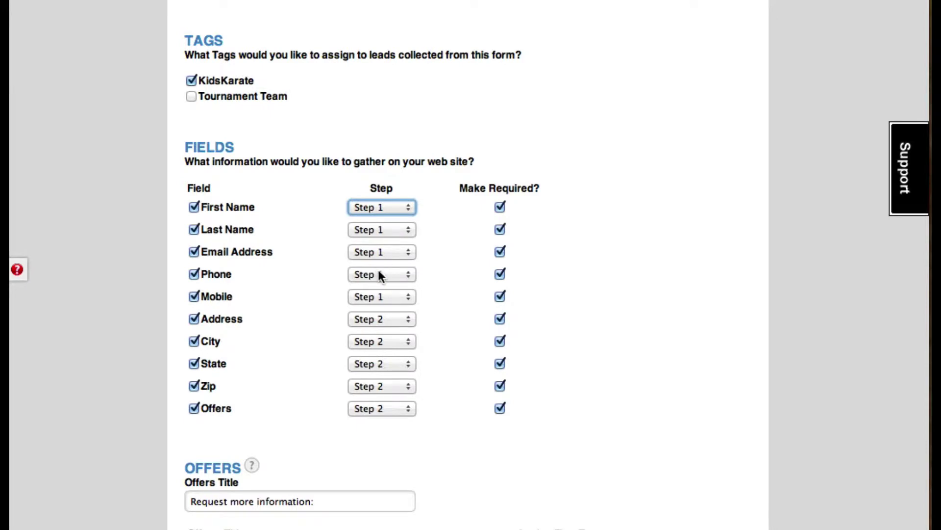
click(390, 318)
click(387, 306)
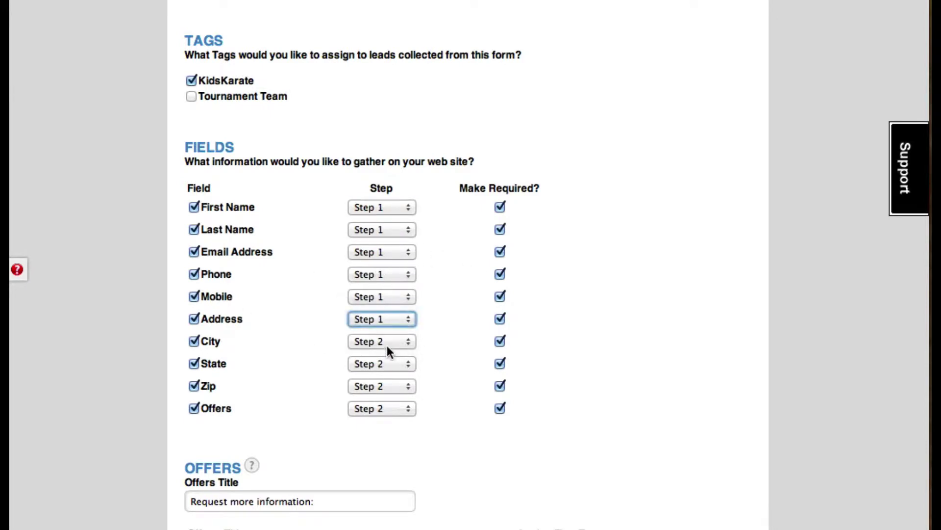
click(387, 343)
click(389, 331)
Assign State and Zip to Step 1, then drop the Offers and Phone fields
click(390, 367)
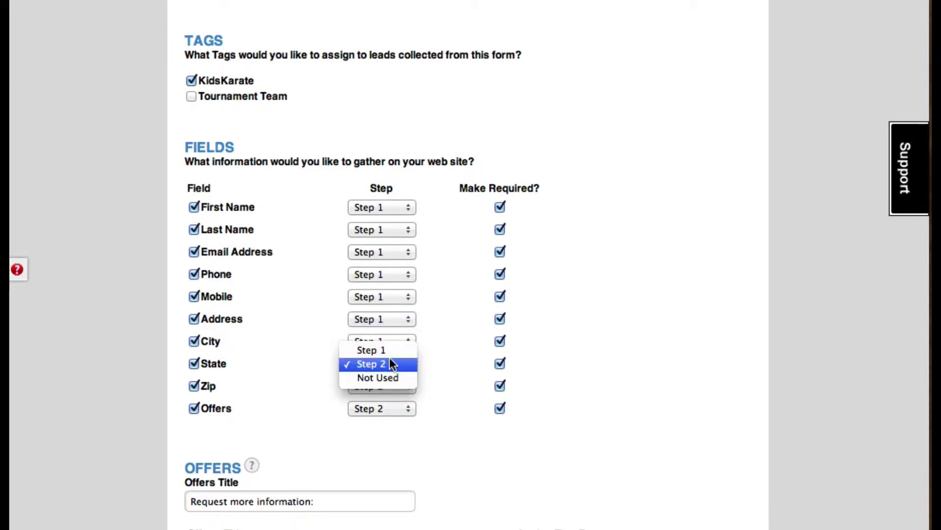
click(389, 358)
click(390, 364)
click(389, 352)
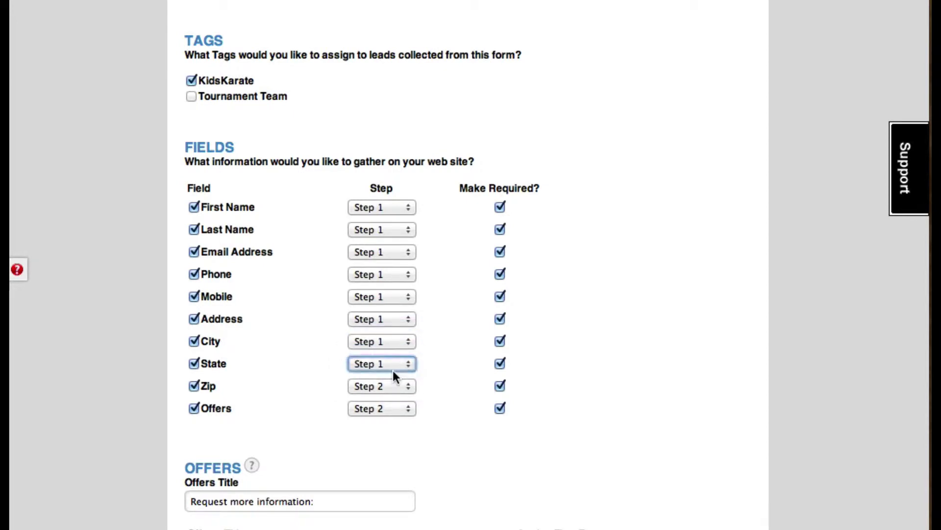
click(391, 385)
click(389, 373)
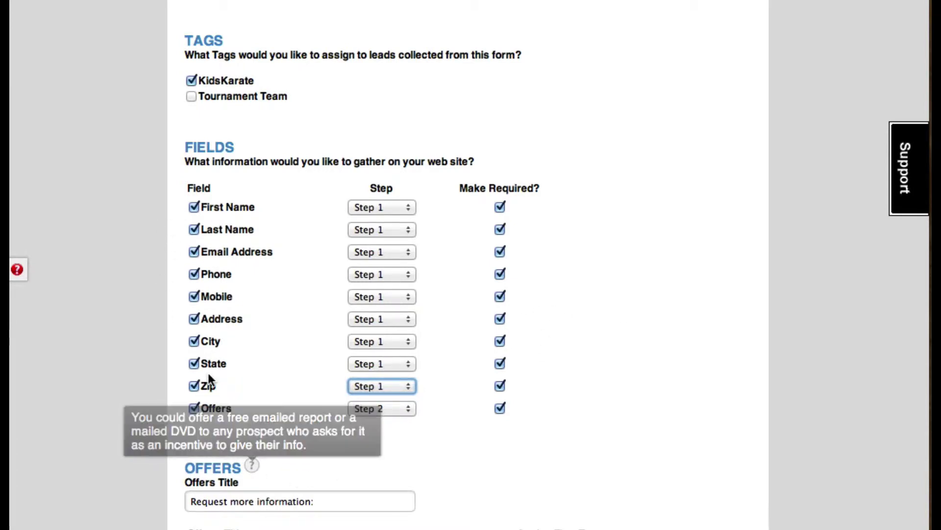
click(194, 408)
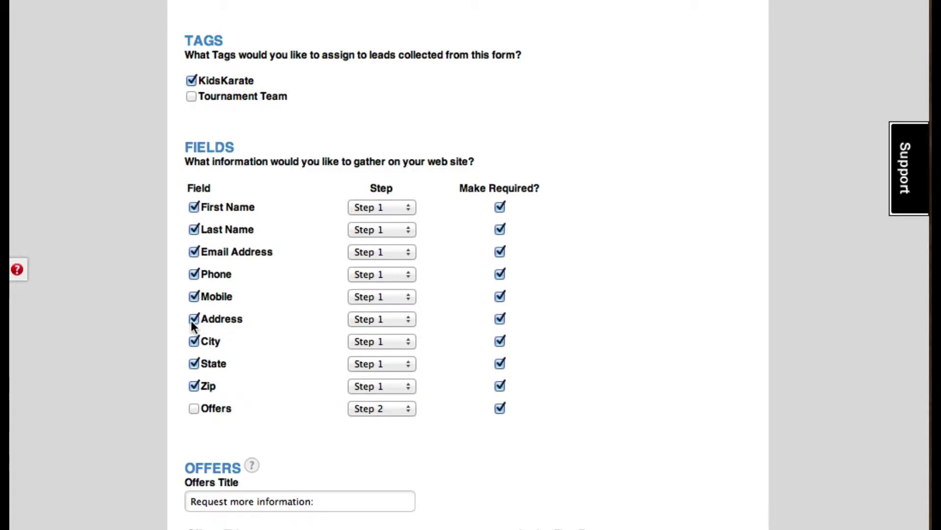
click(193, 276)
Move Phone, Mobile and Address to Step 2
click(378, 274)
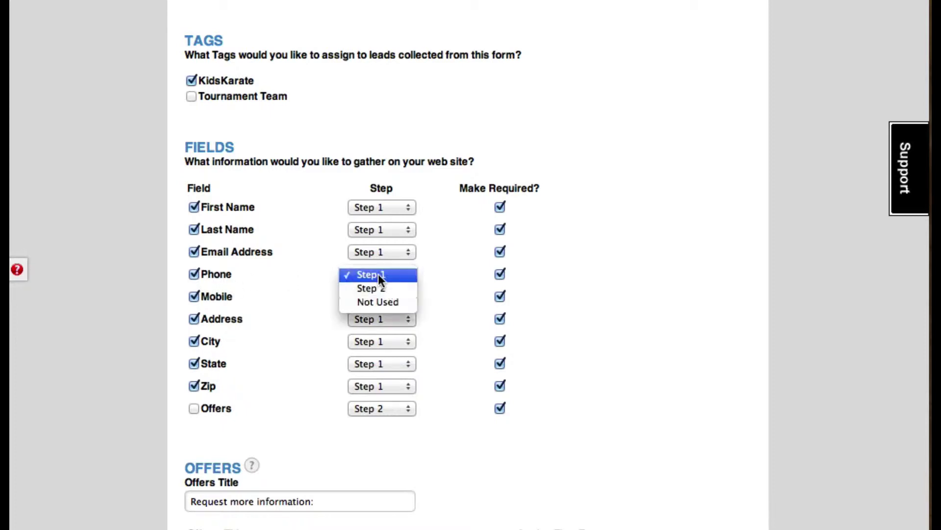
click(387, 287)
click(387, 296)
click(384, 310)
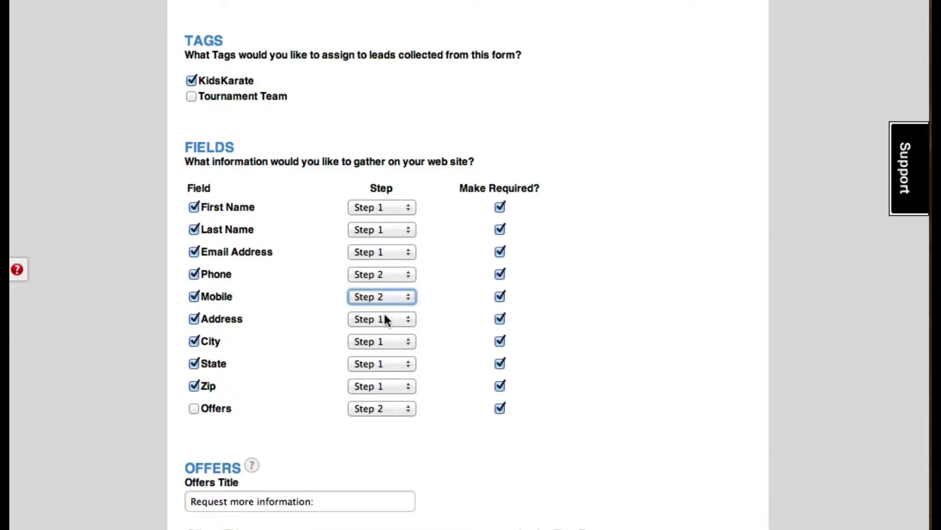
click(384, 314)
click(381, 332)
Move City, State and Zip to Step 2
click(383, 340)
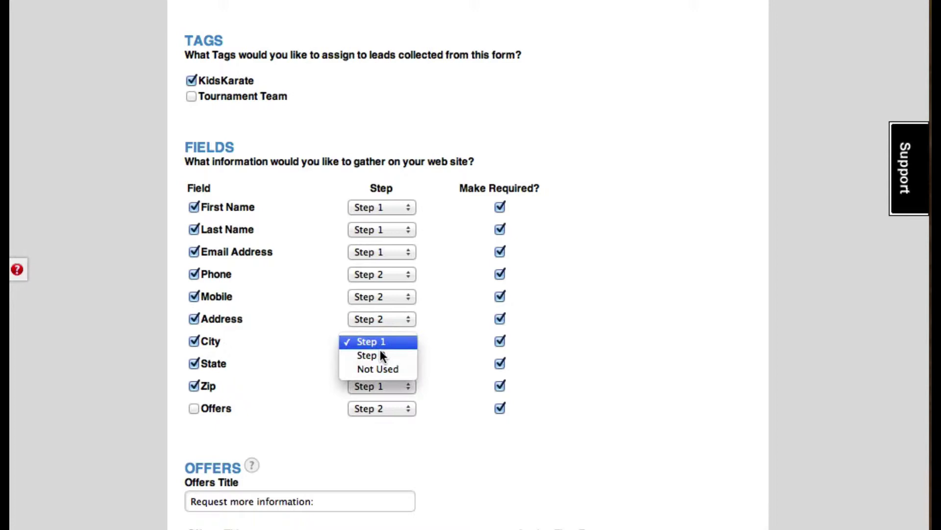
click(380, 355)
click(384, 364)
click(386, 378)
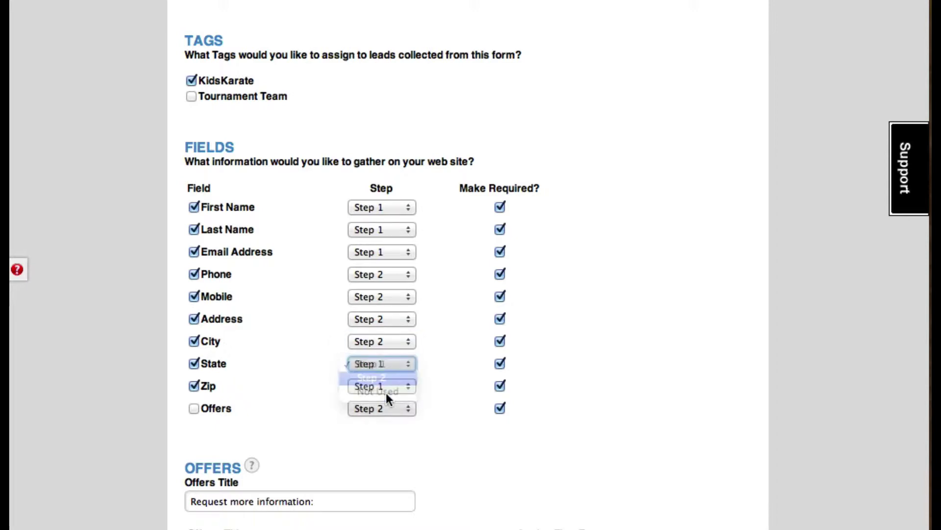
click(386, 386)
click(382, 398)
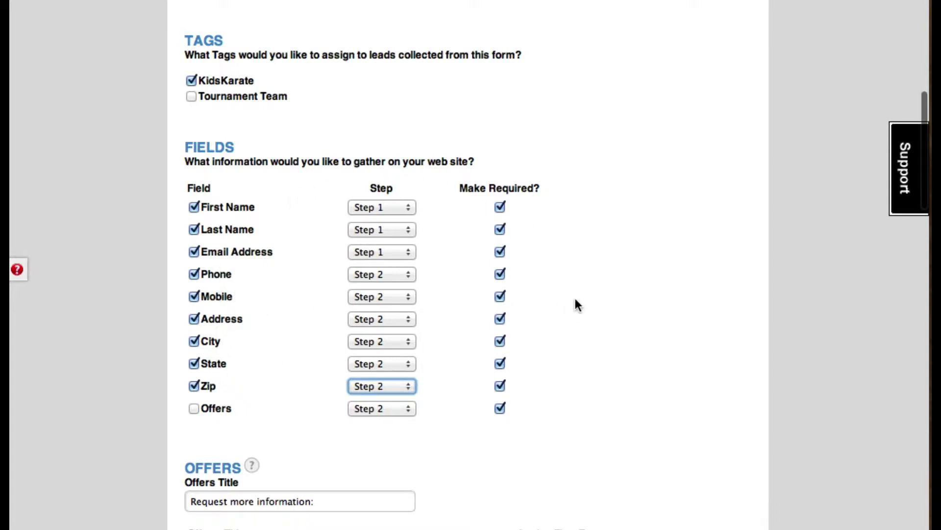
click(673, 283)
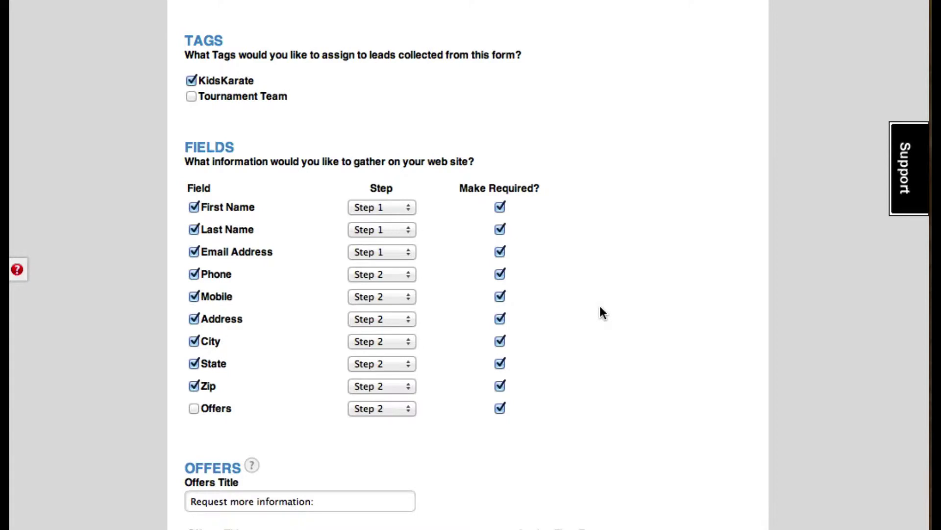
Include the Offers field on the form and assign it to Step 1
scroll(611, 308, down, 2)
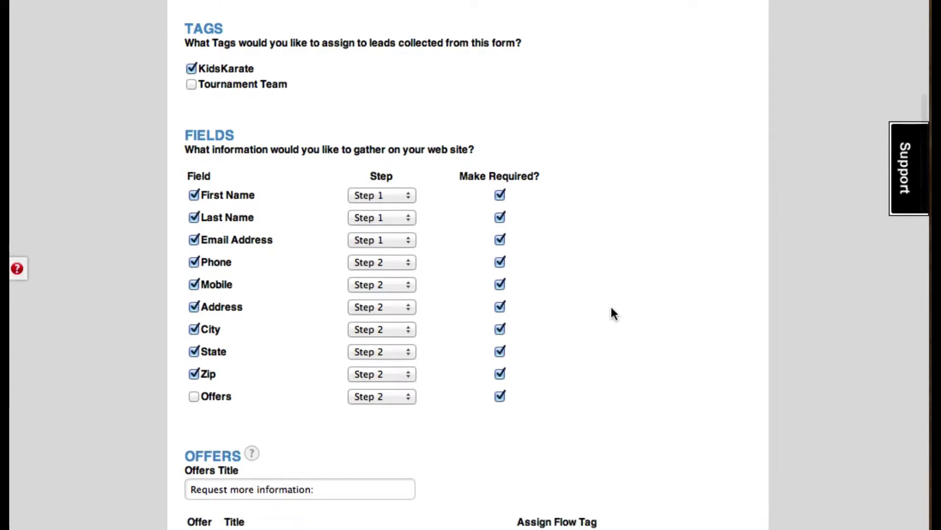
scroll(611, 307, down, 10)
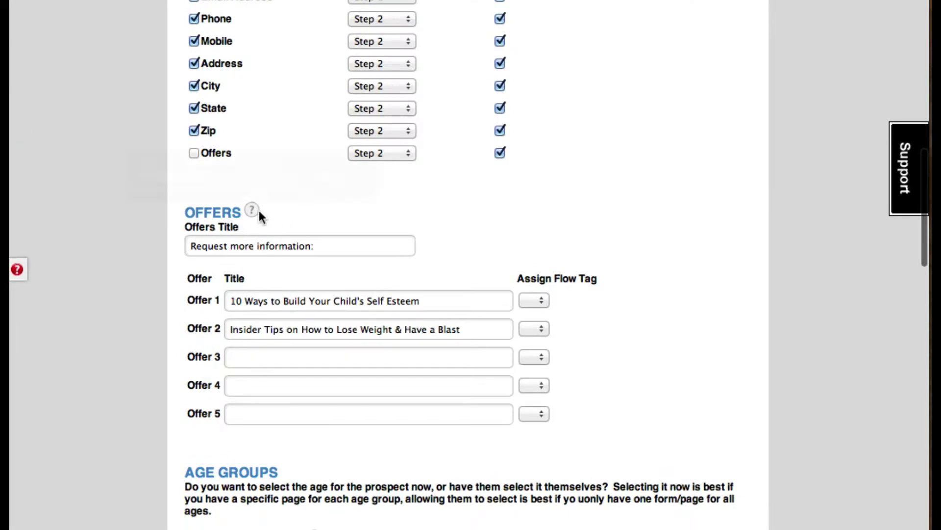
mouse_move(253, 211)
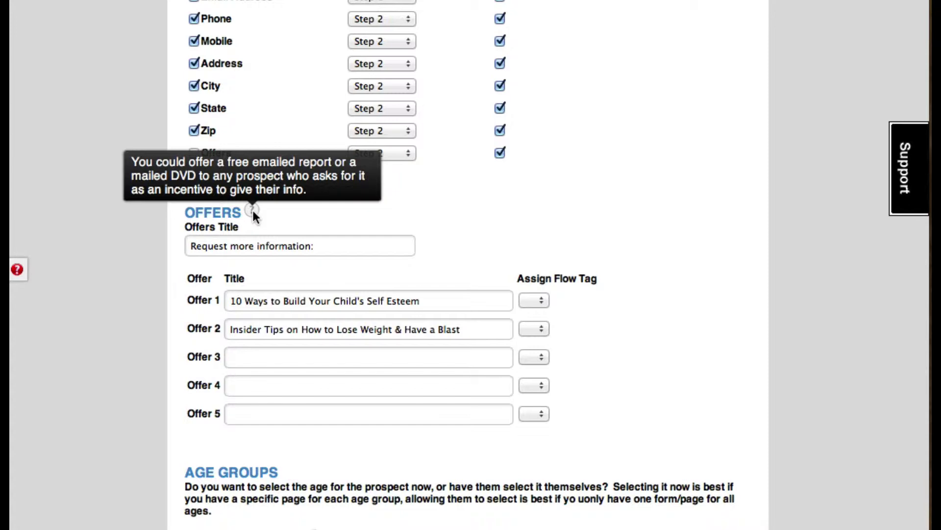
click(302, 247)
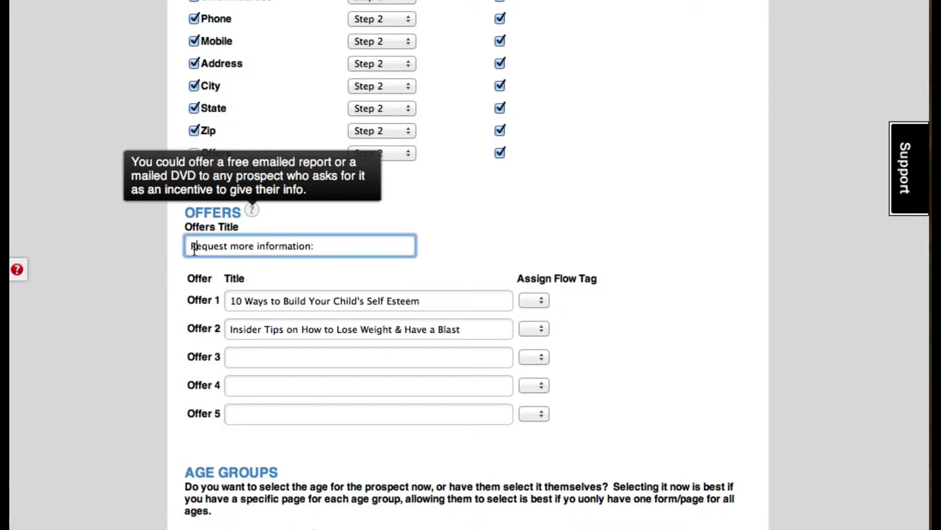
click(466, 240)
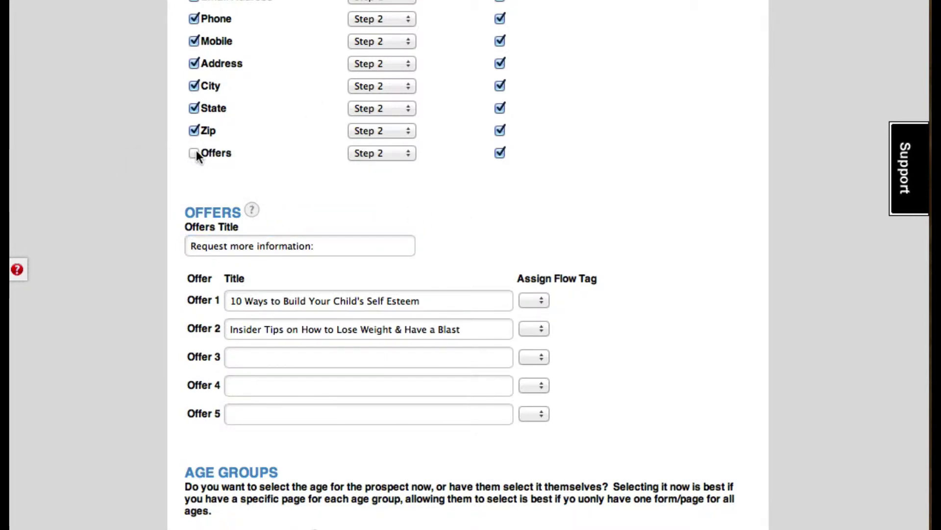
click(381, 152)
click(384, 138)
Retitle Offer 1 as '10 Ways to Build Your Child's Self Esteem DVD'
click(515, 213)
scroll(613, 204, down, 5)
click(543, 170)
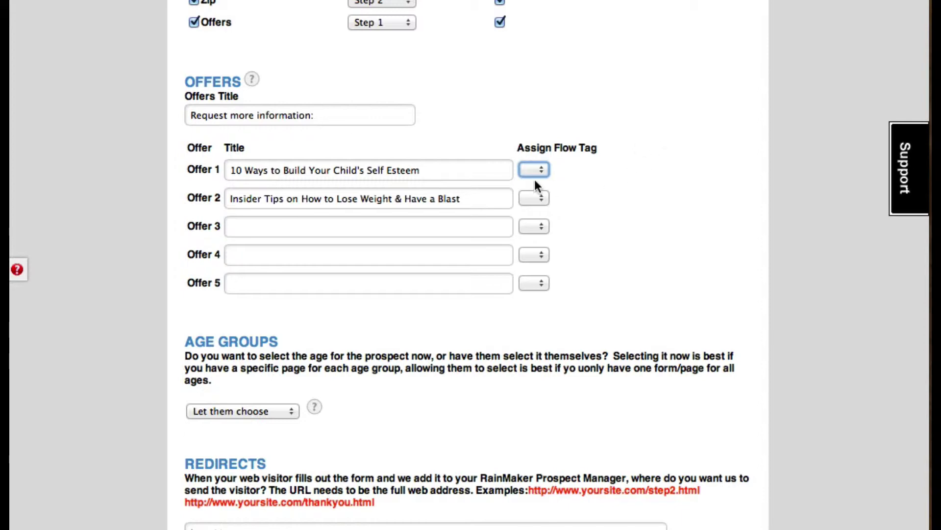
scroll(677, 169, up, 1)
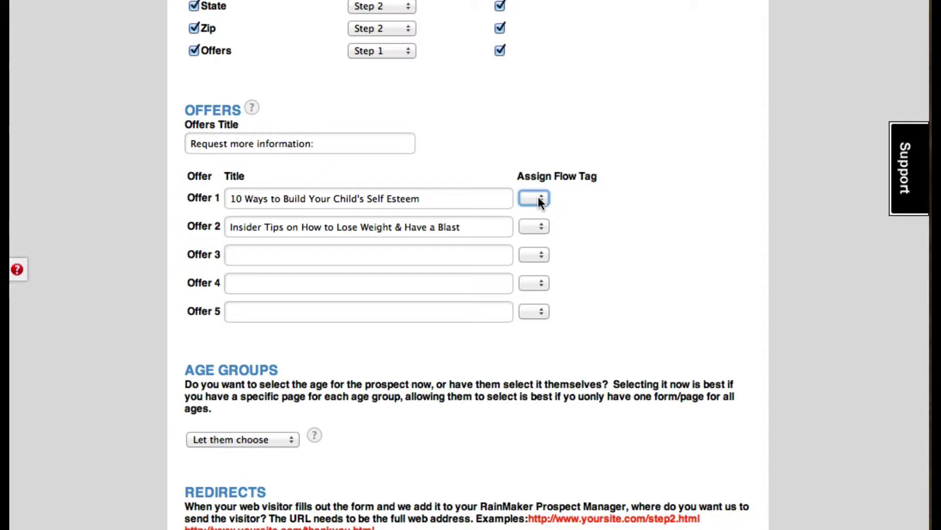
click(450, 201)
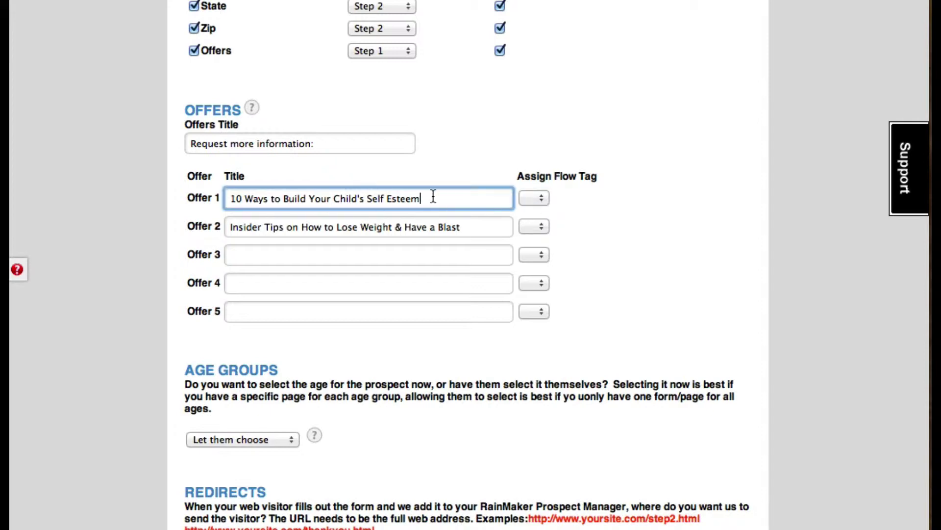
text(DVD)
click(532, 196)
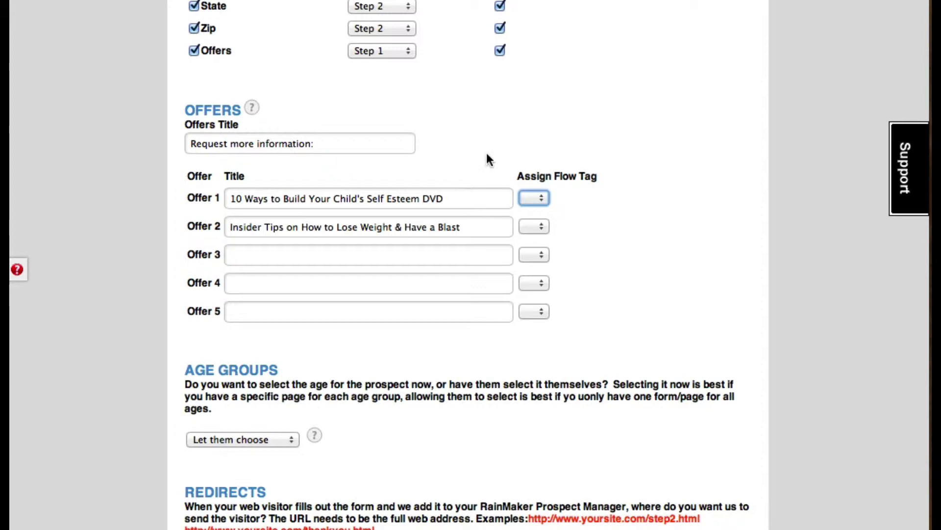
Try Kids, then Let them choose, as the age group option
scroll(710, 221, down, 5)
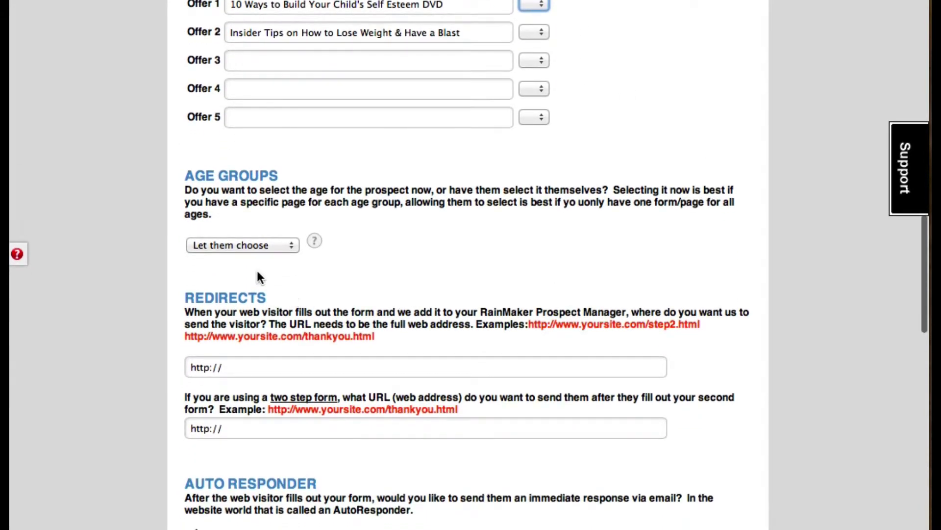
scroll(265, 263, down, 1)
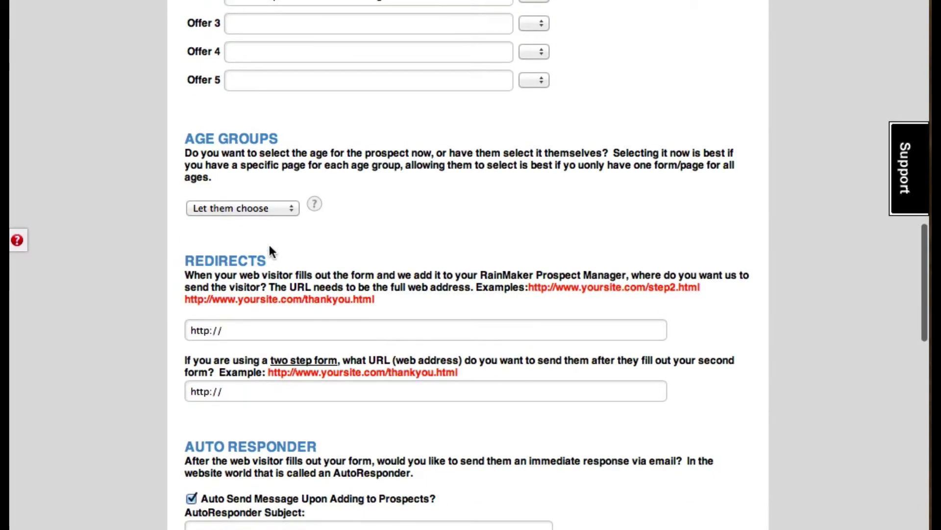
click(285, 210)
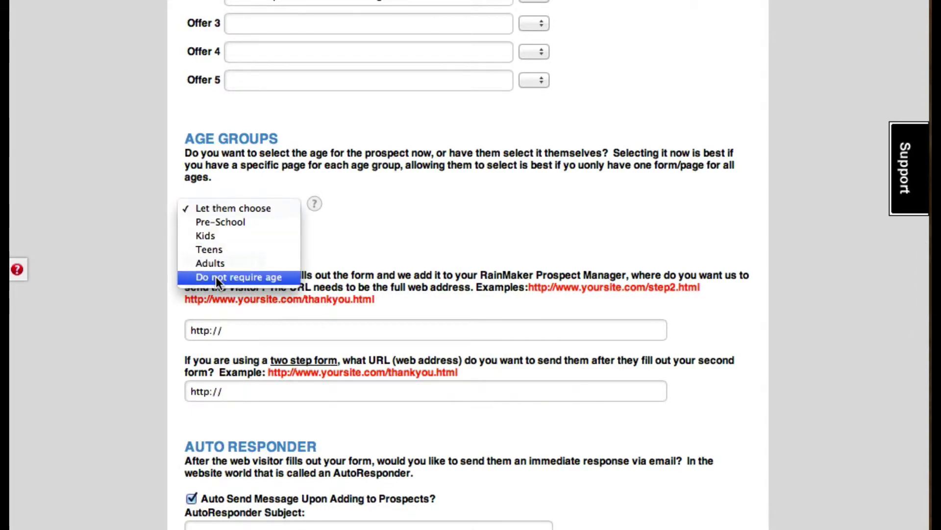
click(223, 237)
click(407, 222)
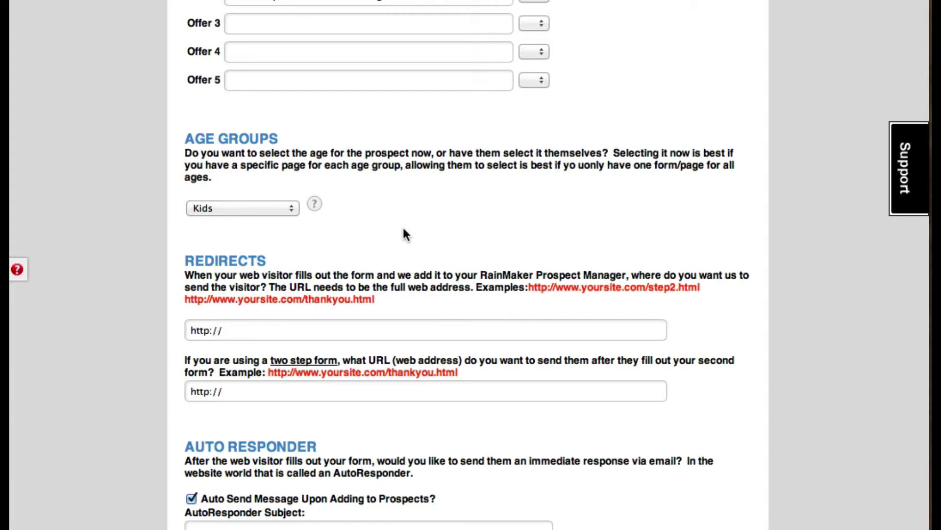
click(294, 205)
click(242, 180)
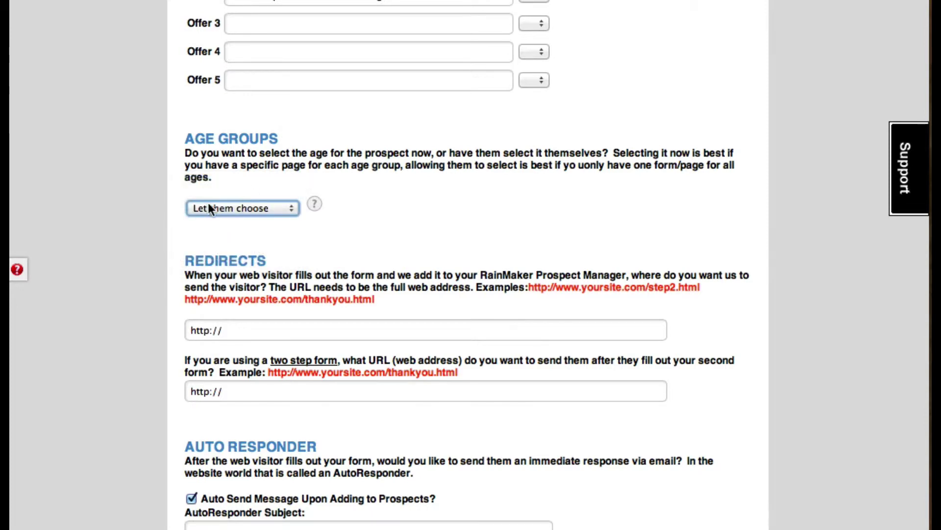
click(225, 225)
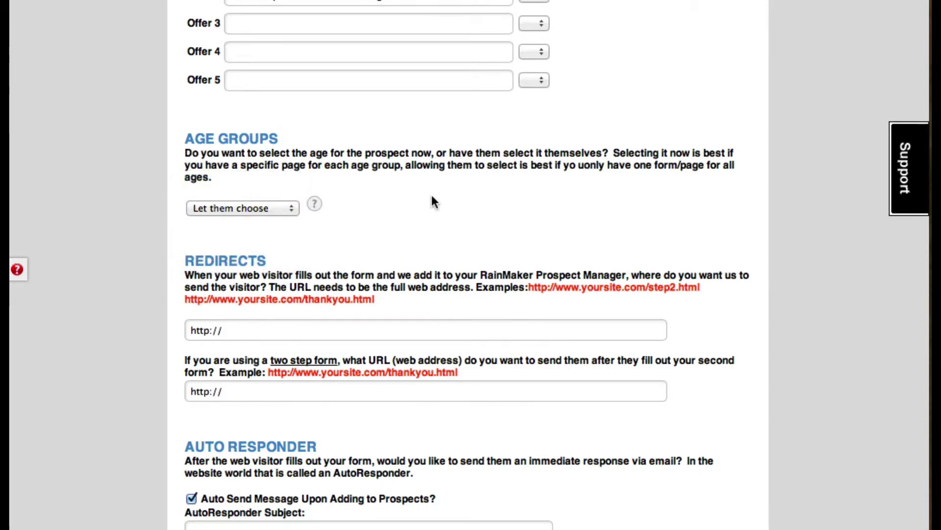
Try Do not require age, then set the age group back to Kids
click(265, 210)
click(255, 275)
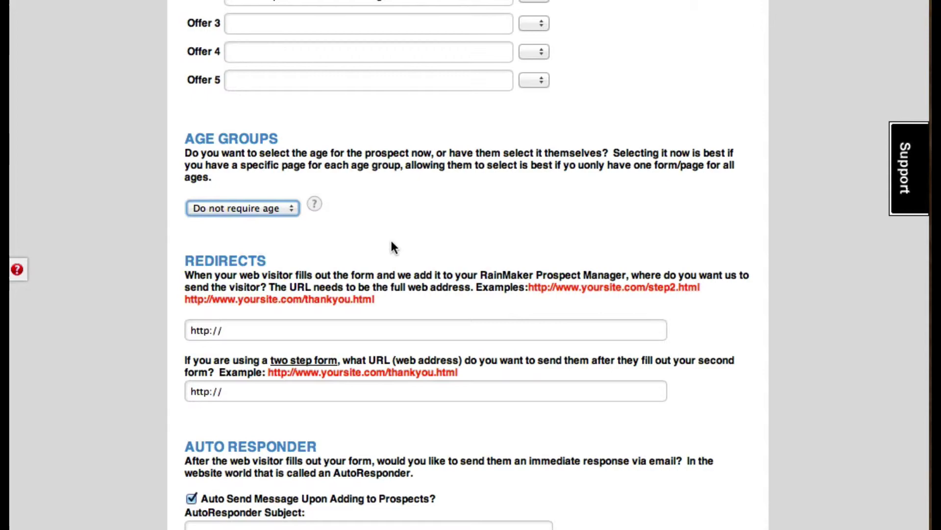
scroll(401, 231, up, 10)
scroll(401, 230, up, 6)
scroll(402, 231, down, 13)
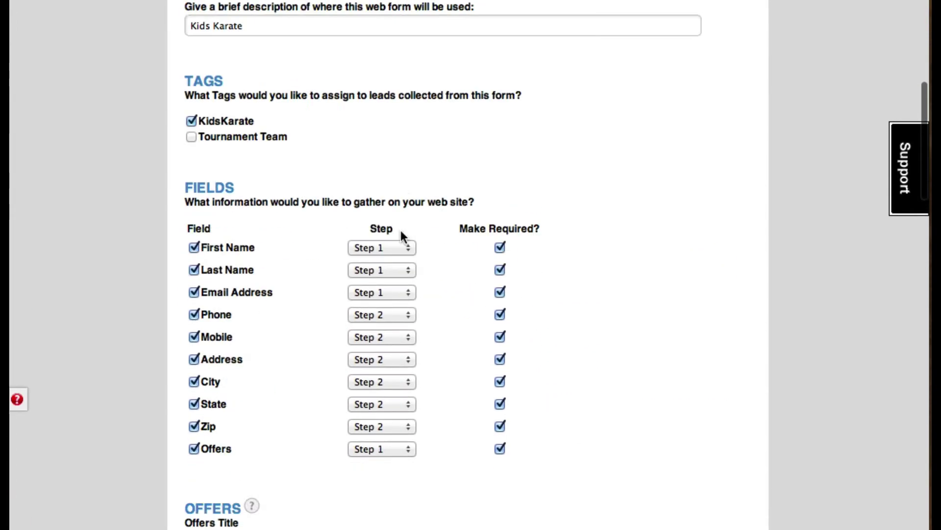
scroll(399, 229, down, 2)
click(285, 223)
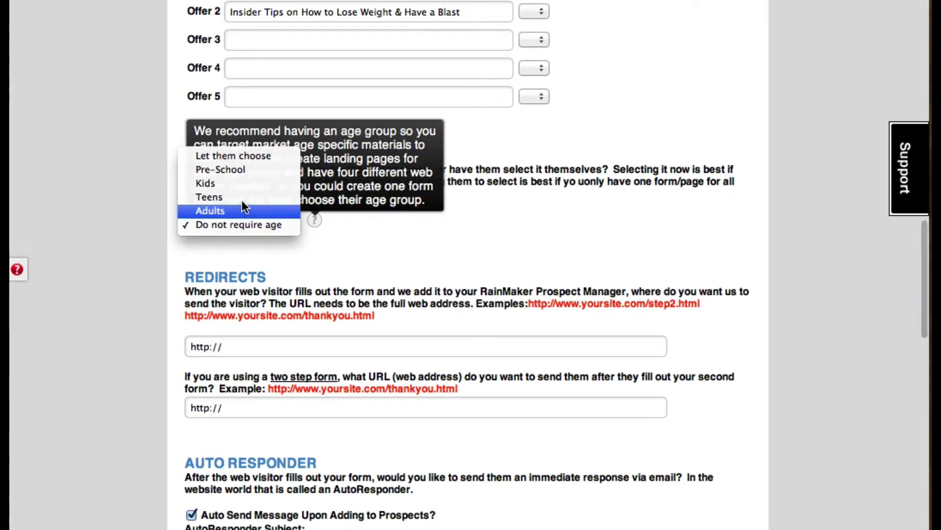
click(211, 183)
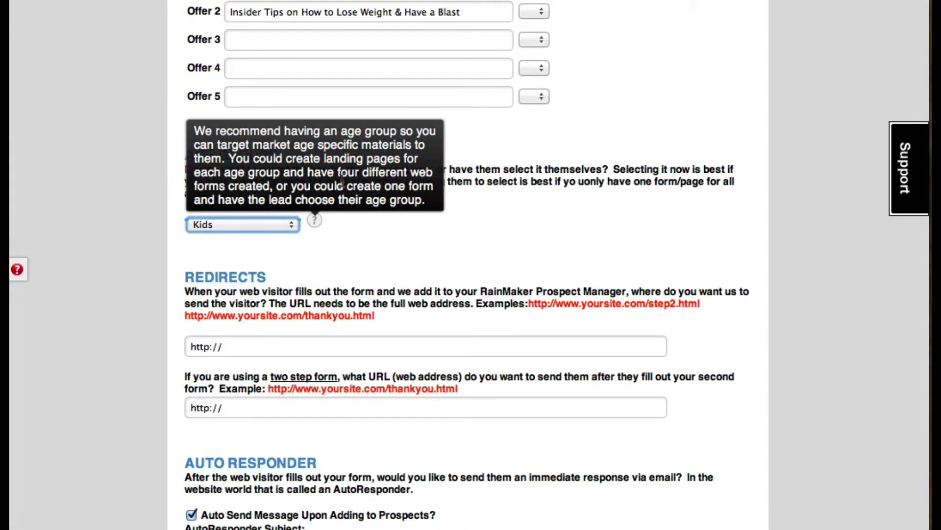
Set the first redirect URL to champions4life.com/step2.html
scroll(553, 224, down, 3)
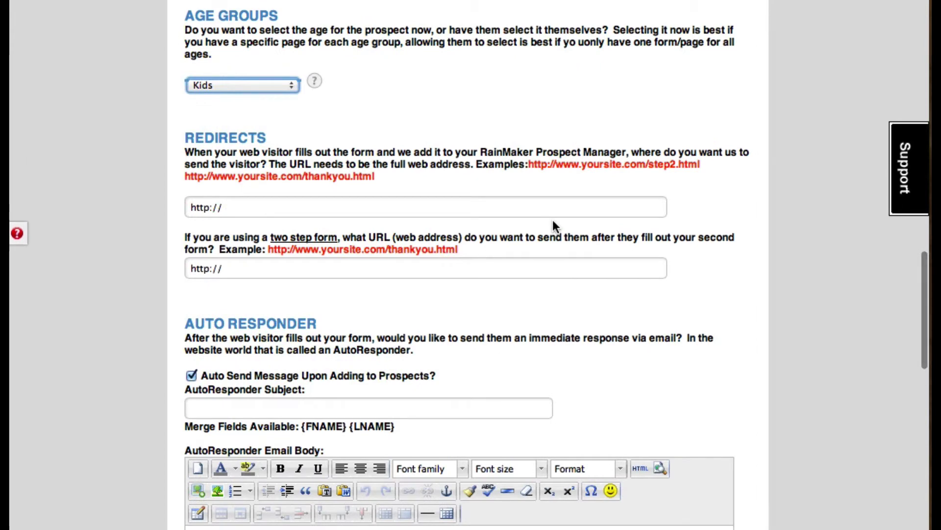
click(300, 207)
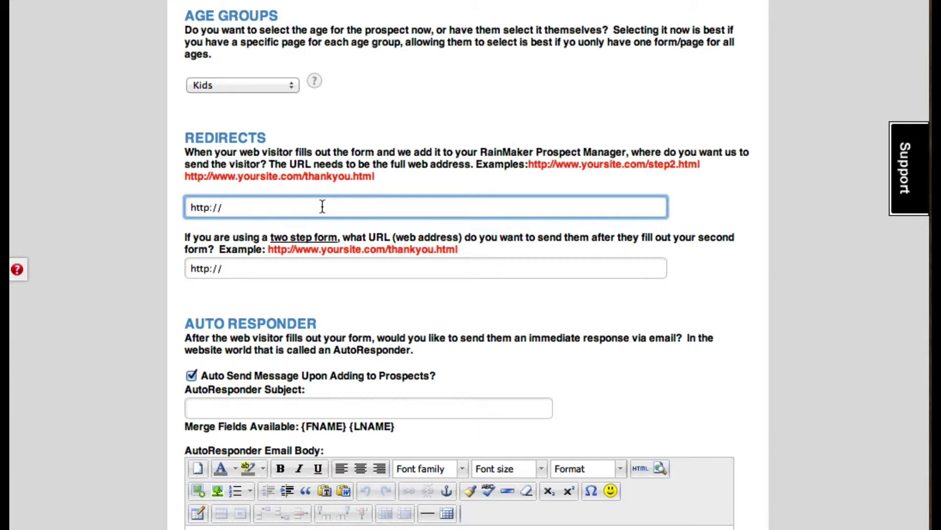
text(champions4life)
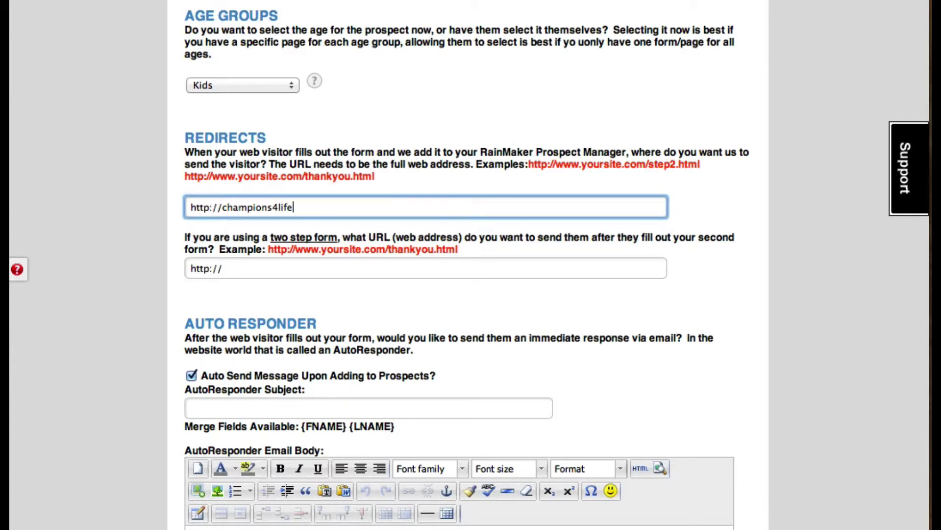
text(.com/)
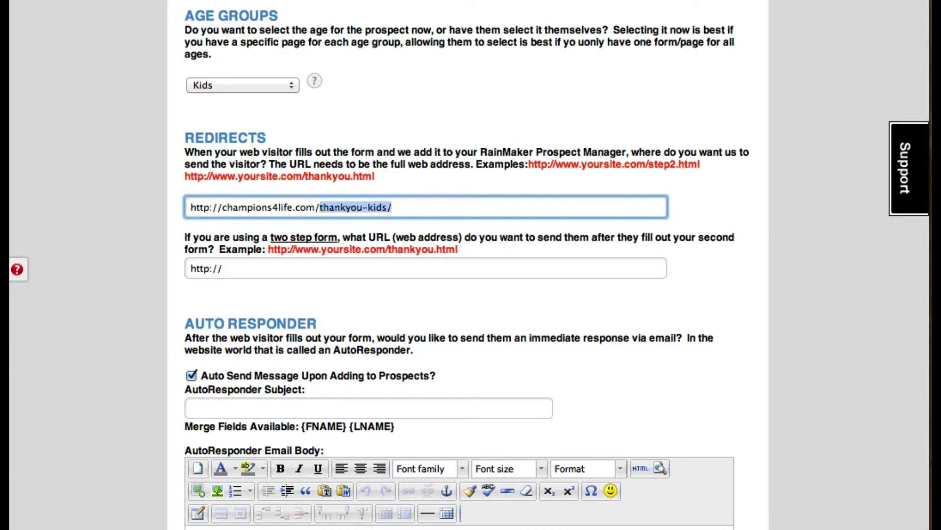
text(step2)
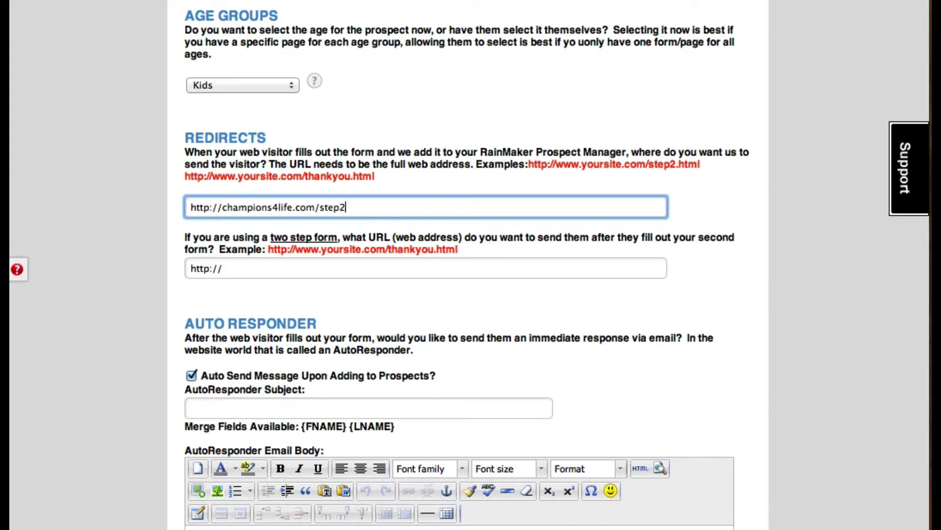
text(.html)
click(442, 122)
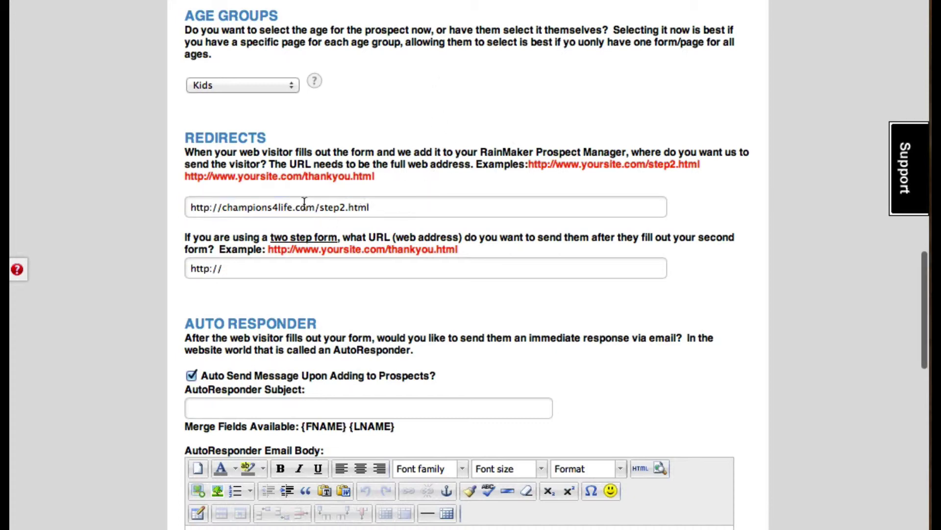
click(384, 208)
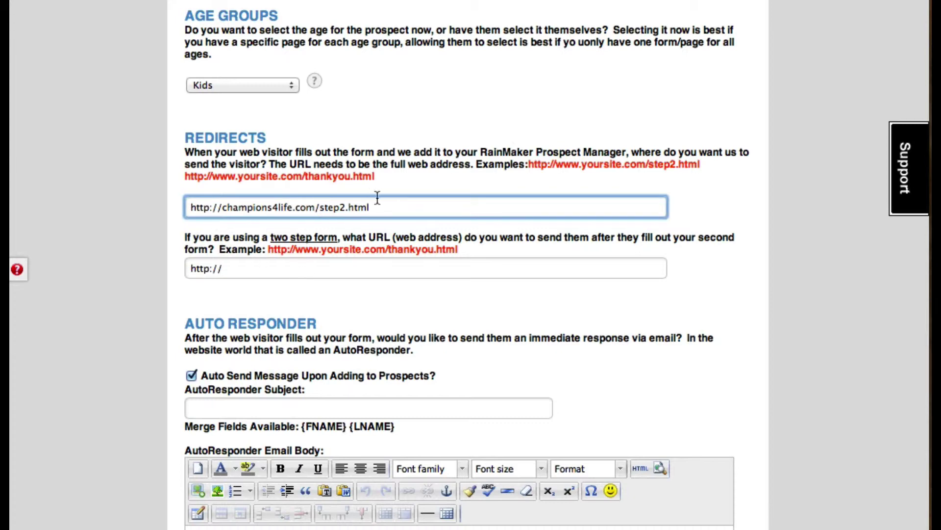
Make the second-step redirect champions4life.com/thankyou.html by editing the pasted step2 URL
click(243, 269)
key(super+a)
text(http://champions4life.com/step2.html)
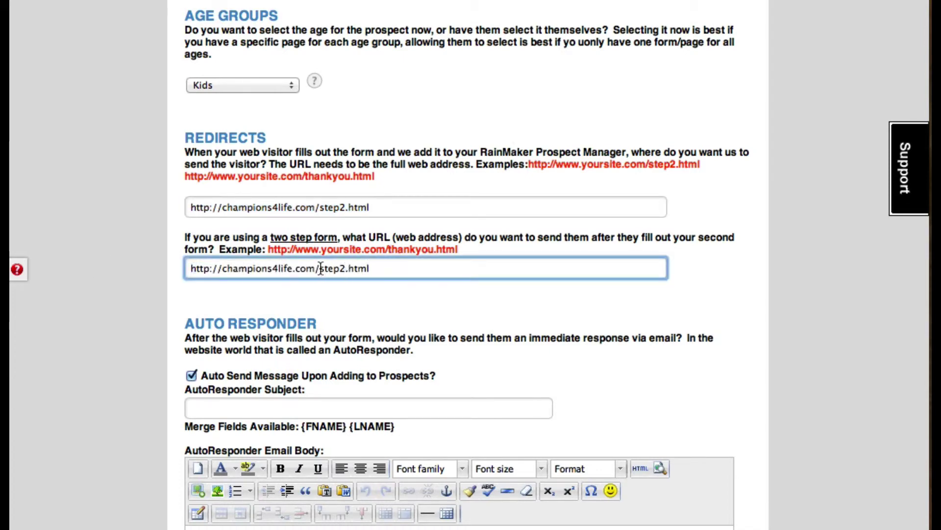
drag(320, 269, 344, 271)
text(thankyou)
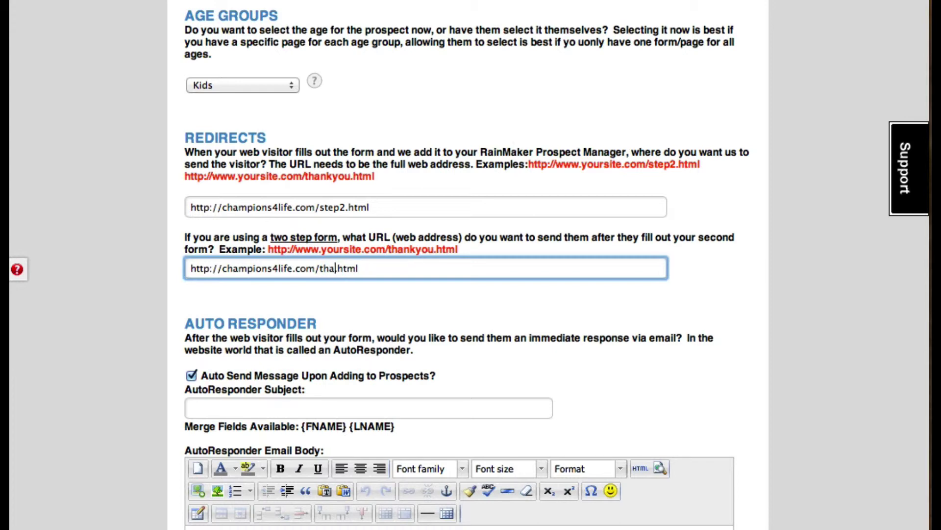
click(526, 147)
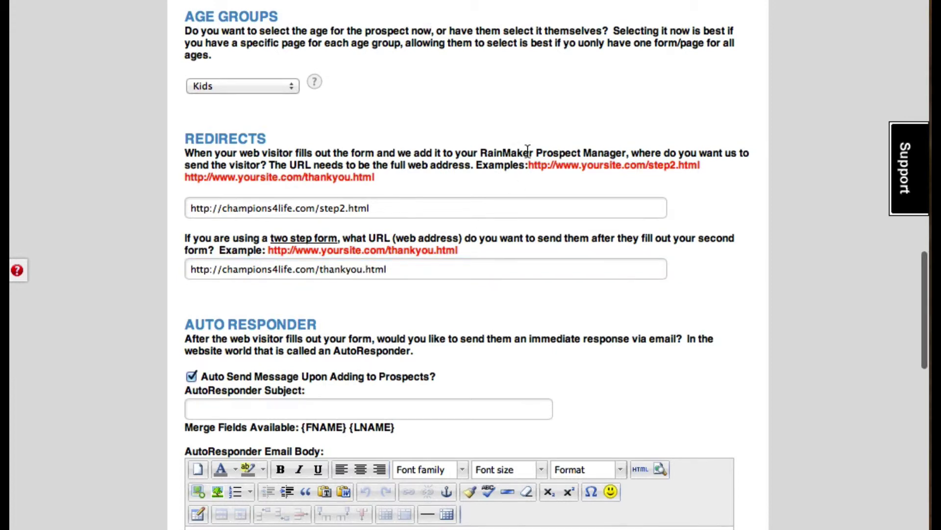
scroll(518, 131, up, 10)
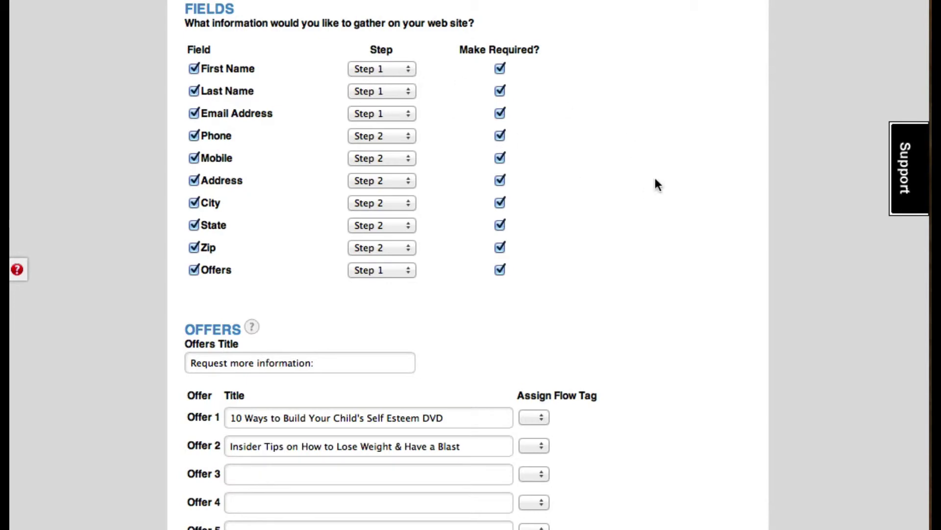
scroll(647, 222, down, 10)
click(348, 289)
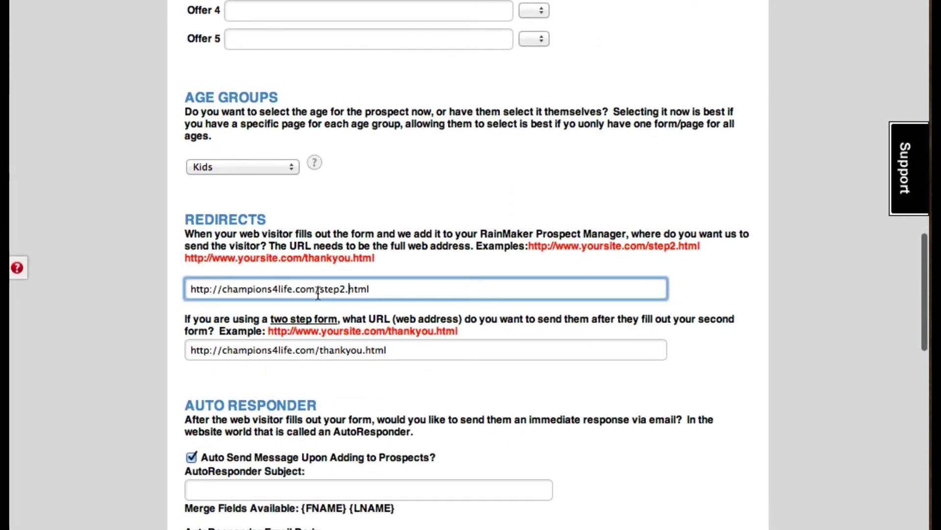
drag(319, 289, 392, 288)
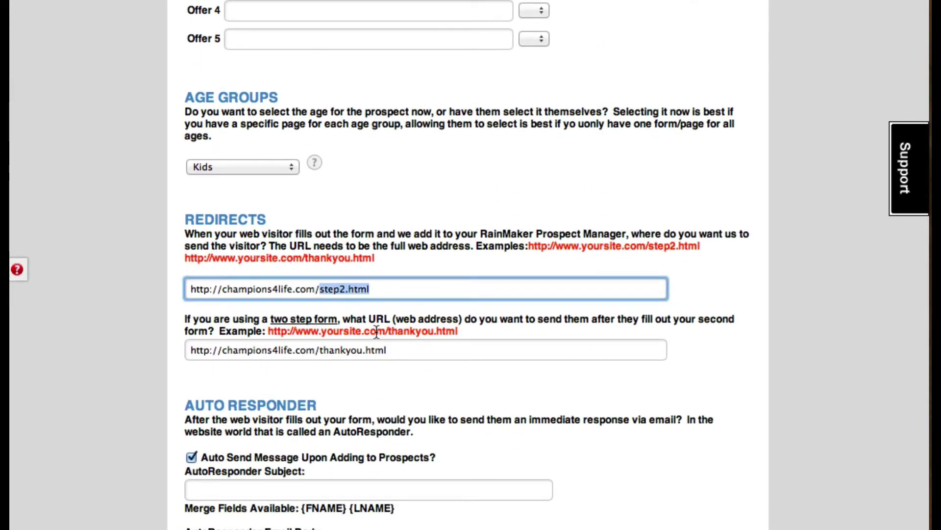
scroll(415, 305, up, 8)
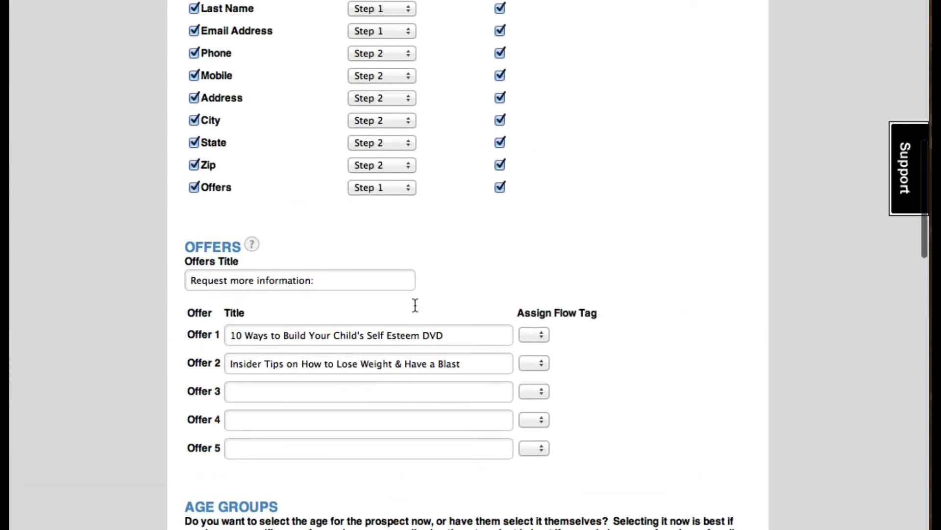
scroll(414, 305, up, 2)
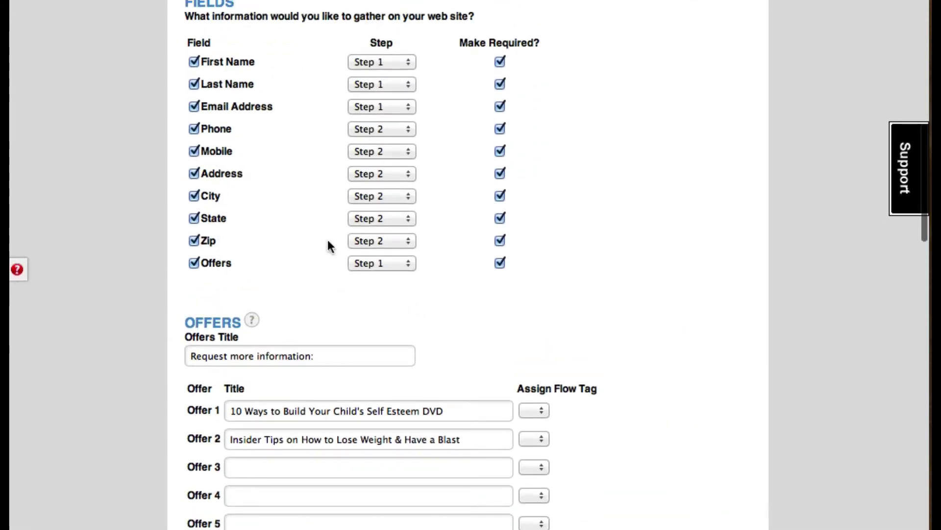
scroll(658, 203, down, 11)
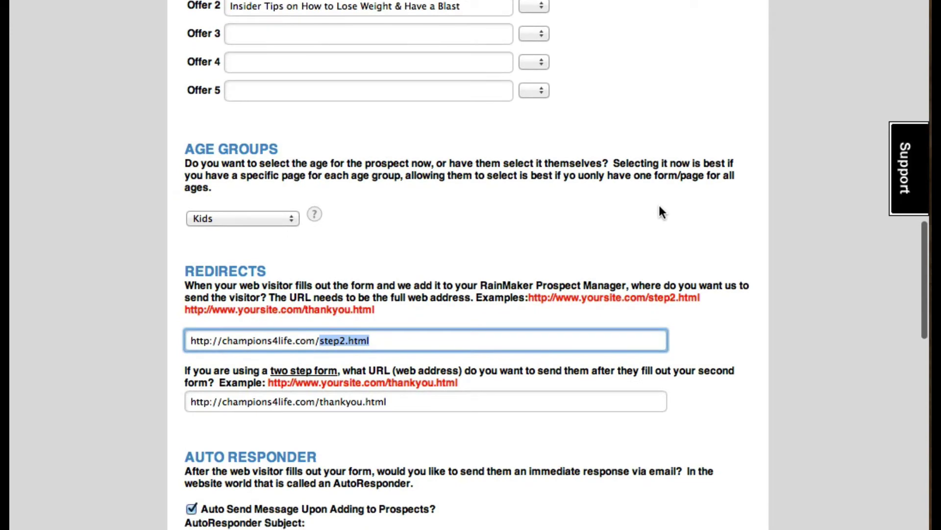
click(319, 284)
drag(319, 283, 388, 284)
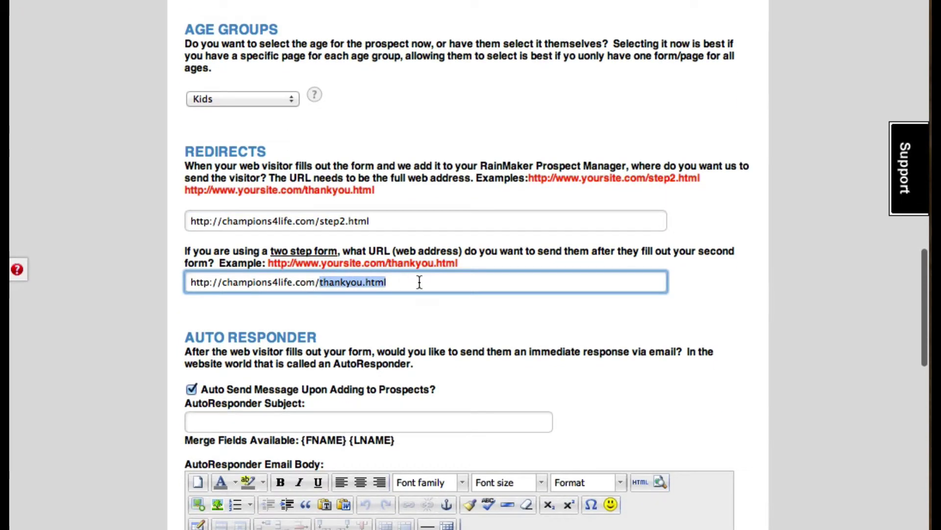
click(437, 282)
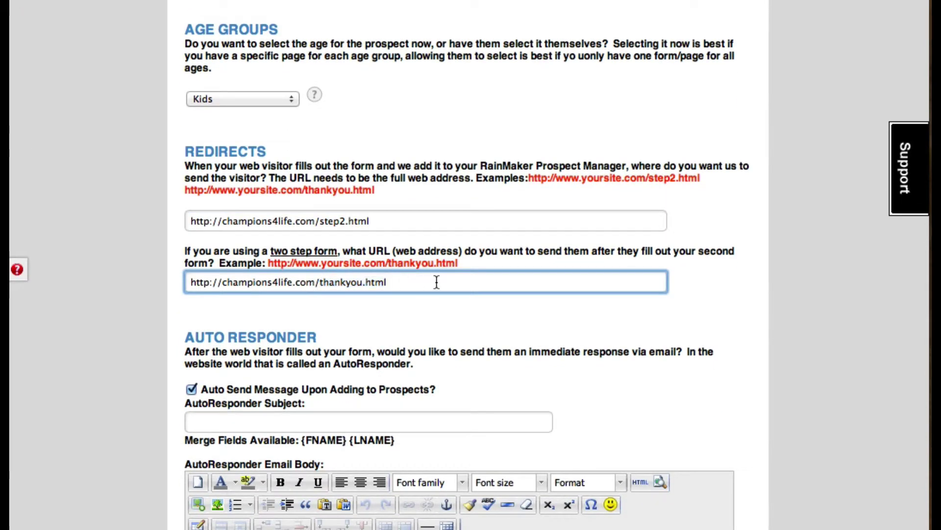
scroll(772, 268, down, 3)
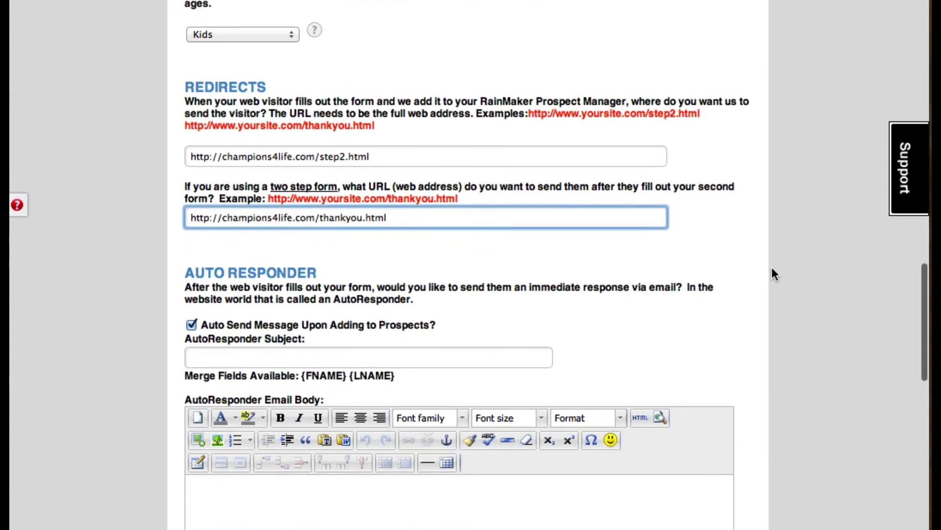
scroll(773, 268, down, 4)
scroll(772, 267, down, 2)
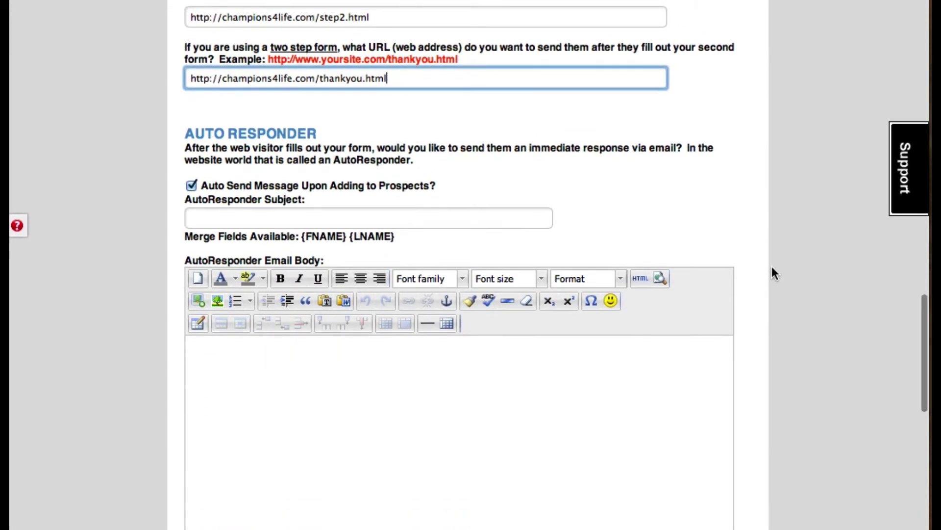
Set the autoresponder subject to '{FNAME} Here is the info you requested on martial arts'
scroll(772, 267, down, 2)
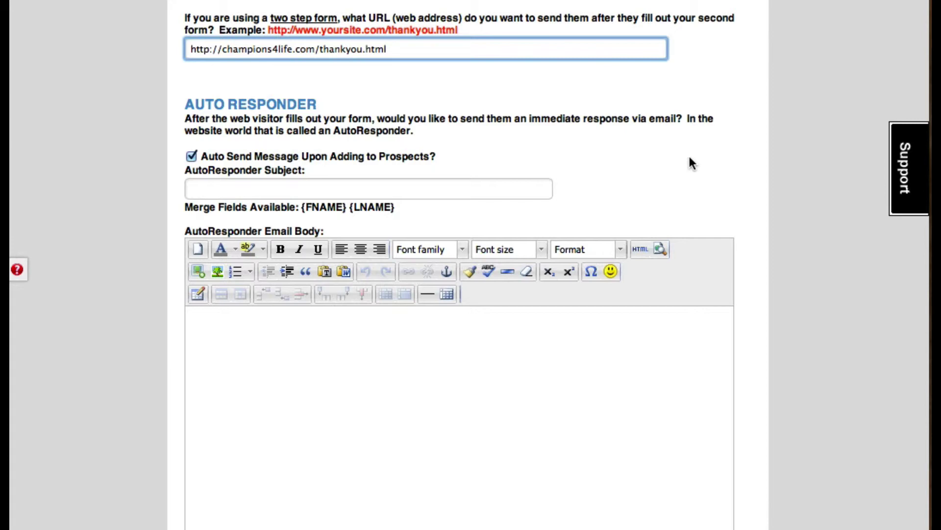
scroll(707, 168, down, 3)
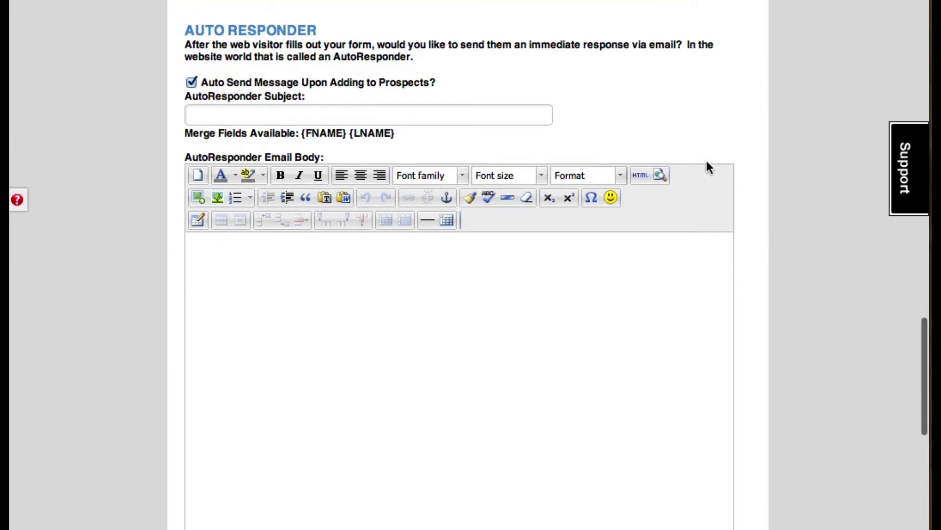
click(244, 122)
click(304, 133)
drag(305, 133, 346, 133)
key(super+c)
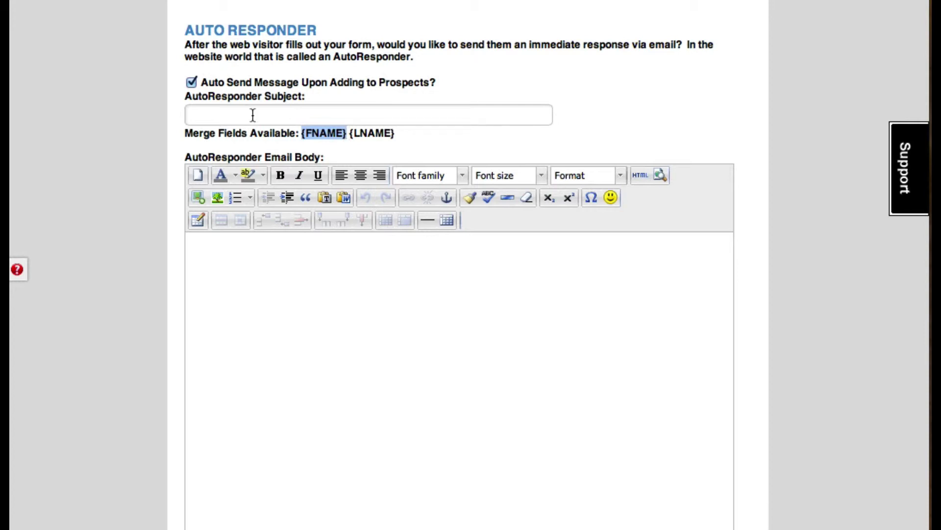
click(232, 111)
key(super+v)
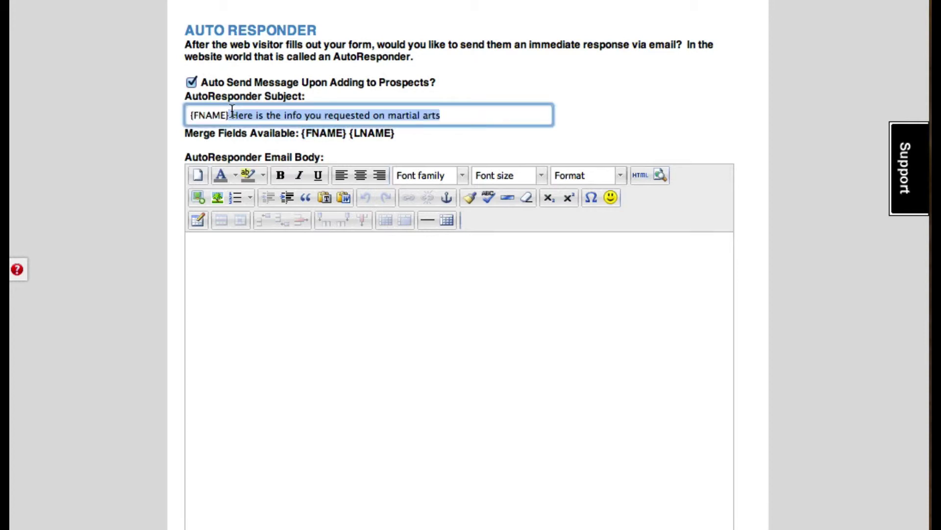
click(320, 307)
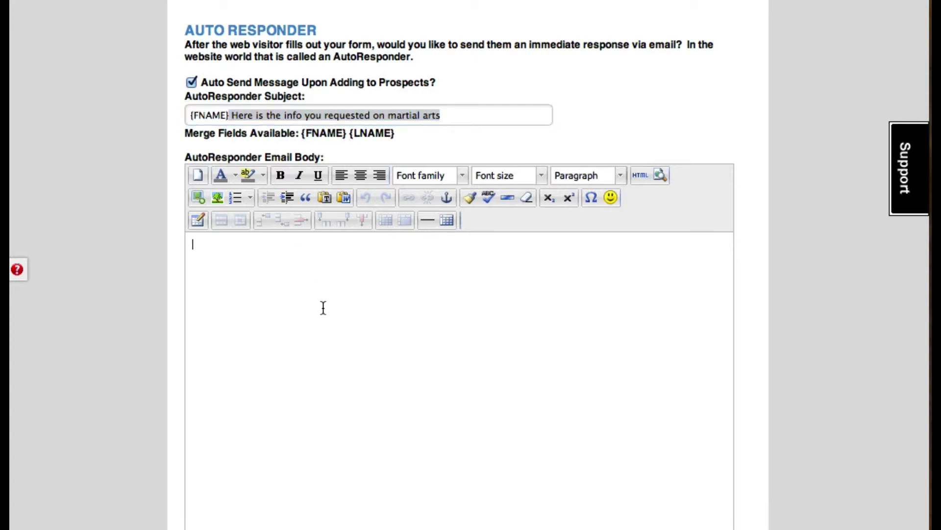
click(482, 114)
Start the email body with the {FNAME} greeting and 'Thank you for' on a new line
click(347, 228)
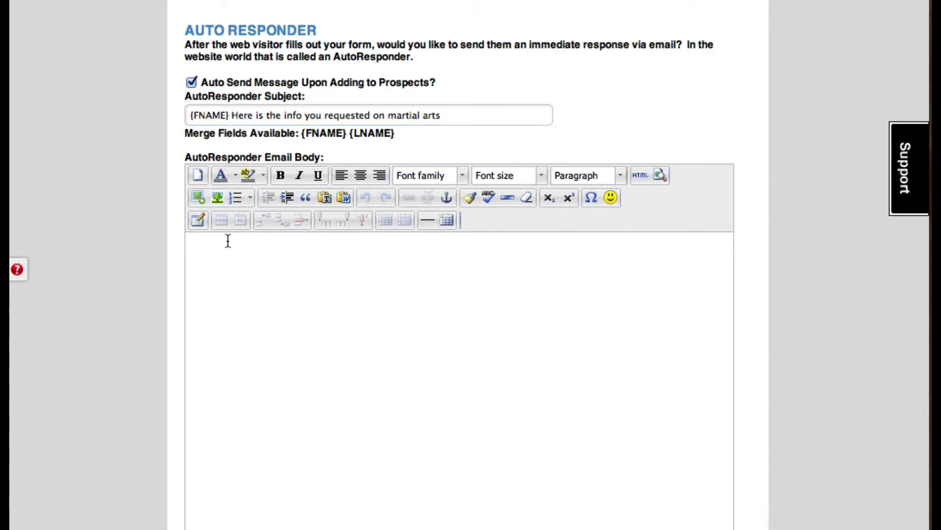
scroll(228, 239, down, 10)
scroll(416, 223, up, 10)
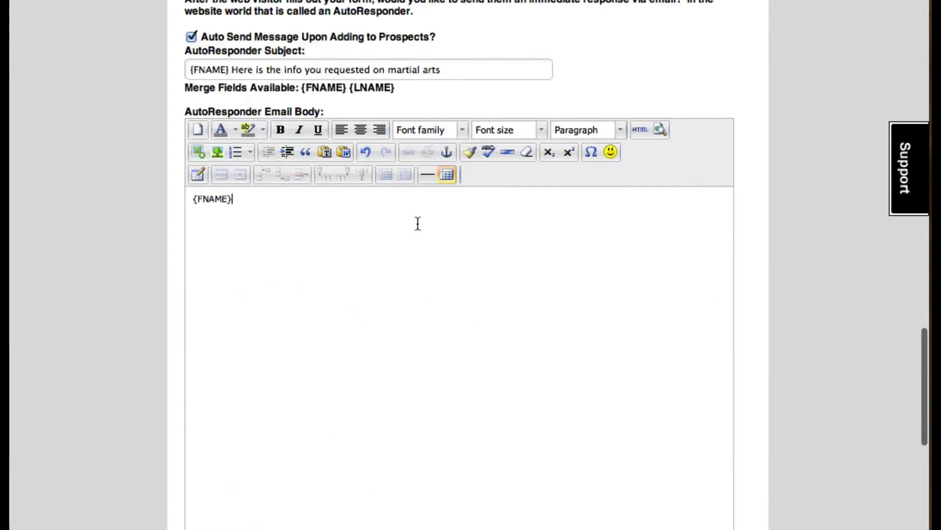
scroll(417, 225, down, 2)
text(,)
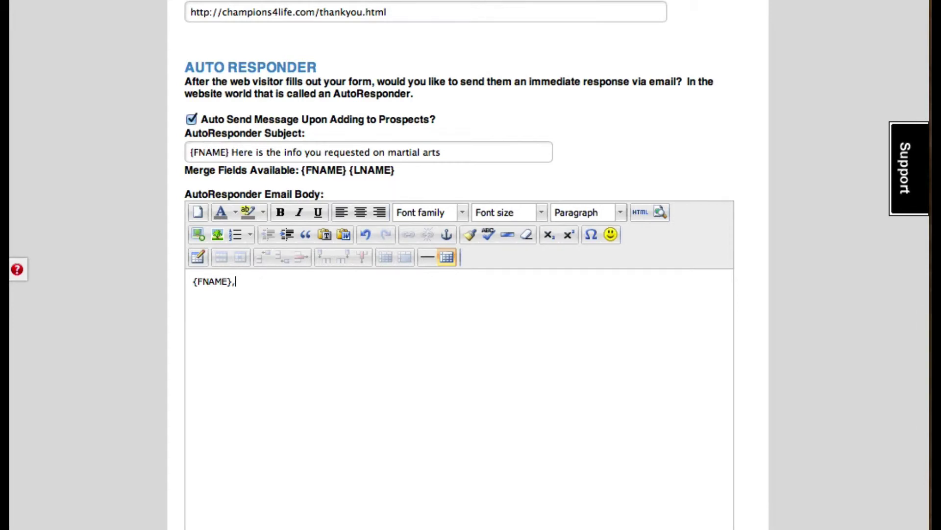
key(Return)
text(Thank you for viditin)
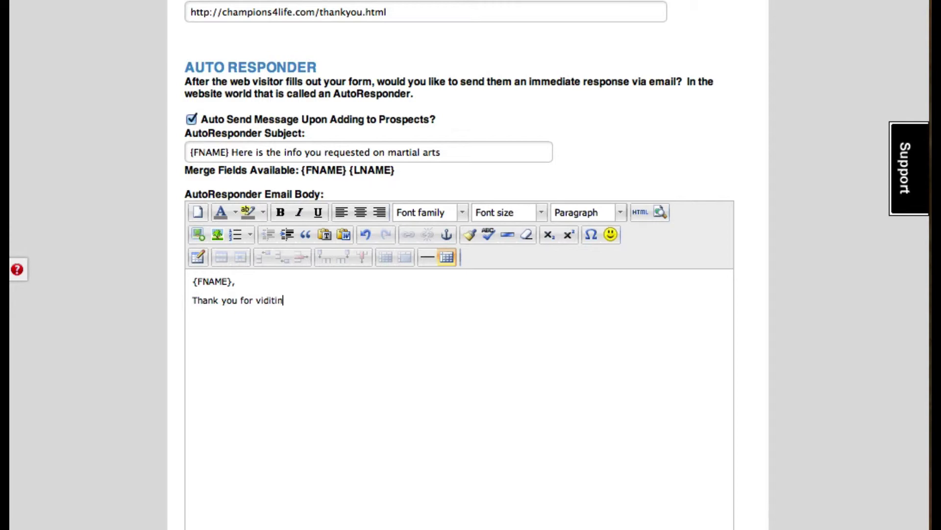
key(BackSpace)
key(BackSpace)
key(BackSpace)
Append a second placeholder address ending in yoursite.com to Email Results, leaving Mobile Phone Results empty
scroll(783, 210, down, 9)
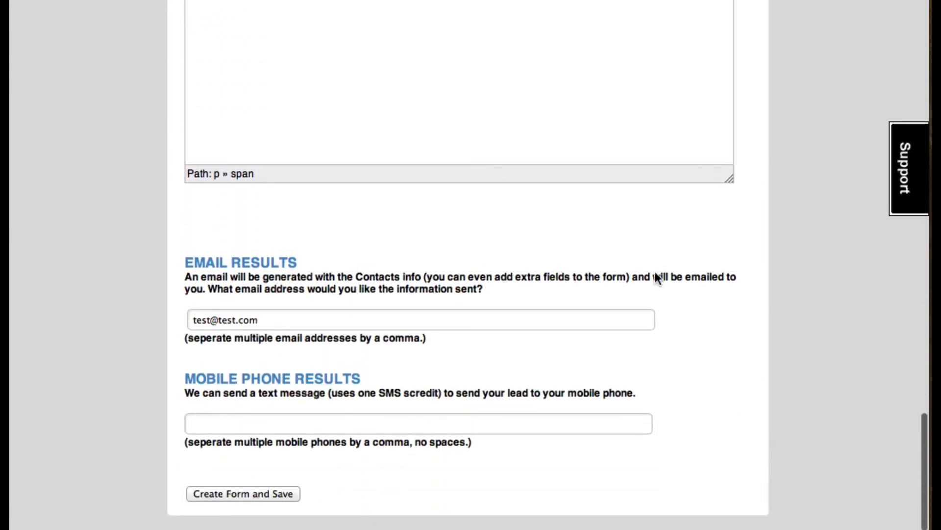
click(281, 320)
drag(282, 319, 206, 319)
drag(133, 373, 131, 373)
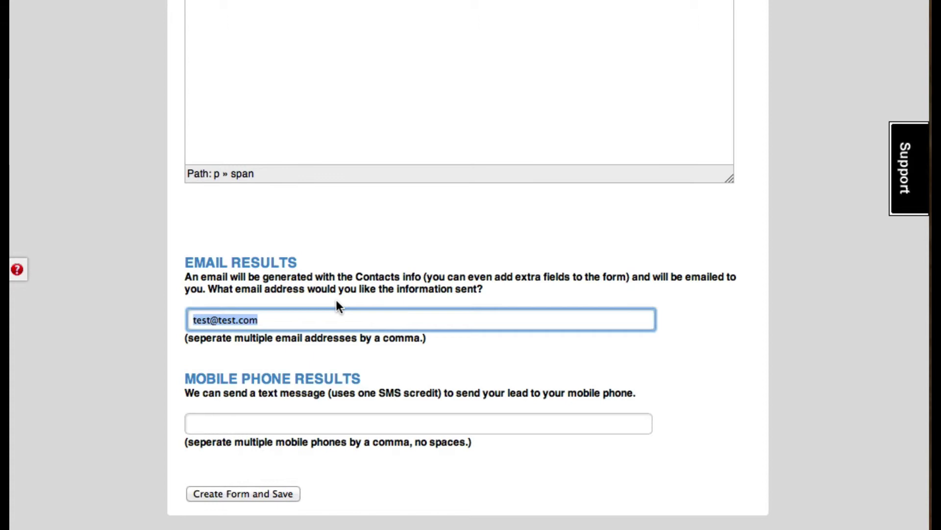
click(325, 317)
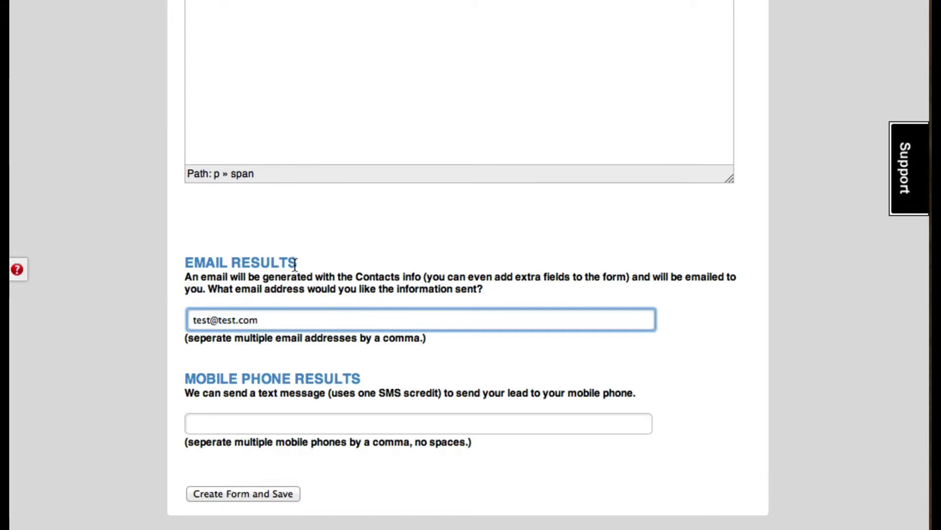
drag(262, 320, 176, 319)
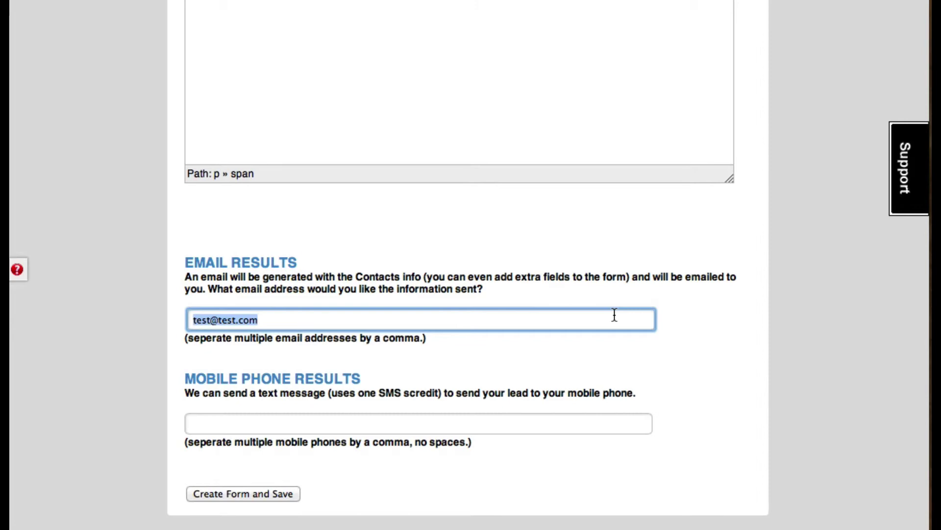
click(614, 315)
text(,)
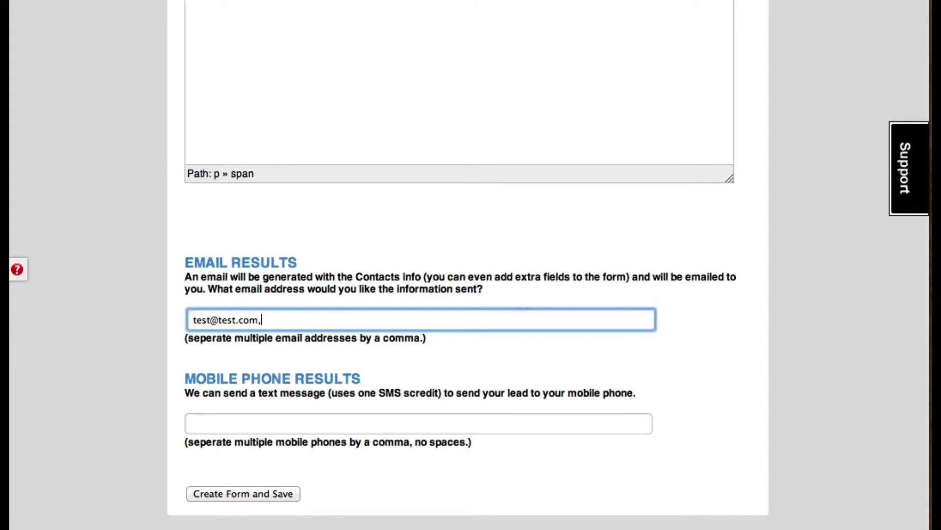
text(email2@yours)
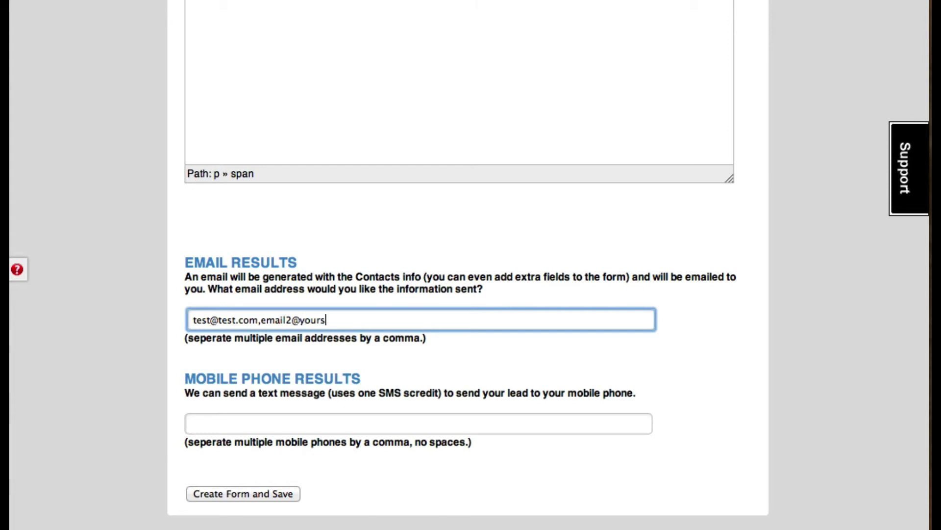
text(ite.com,)
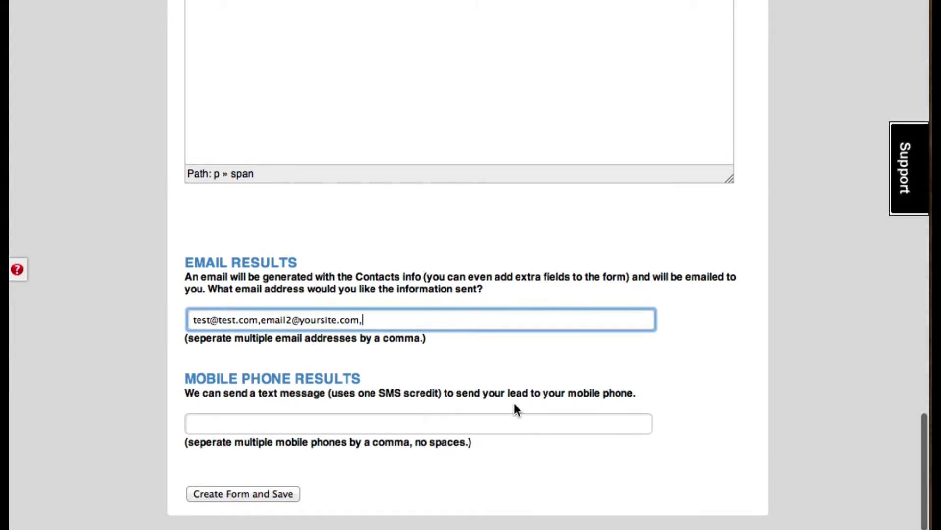
click(407, 428)
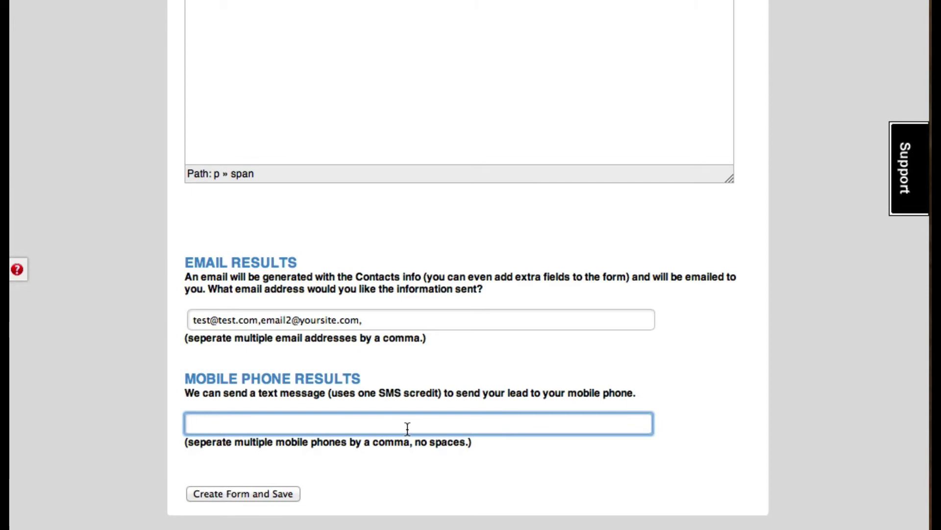
Create and save the form, then copy all of the generated 1st Form code
click(250, 494)
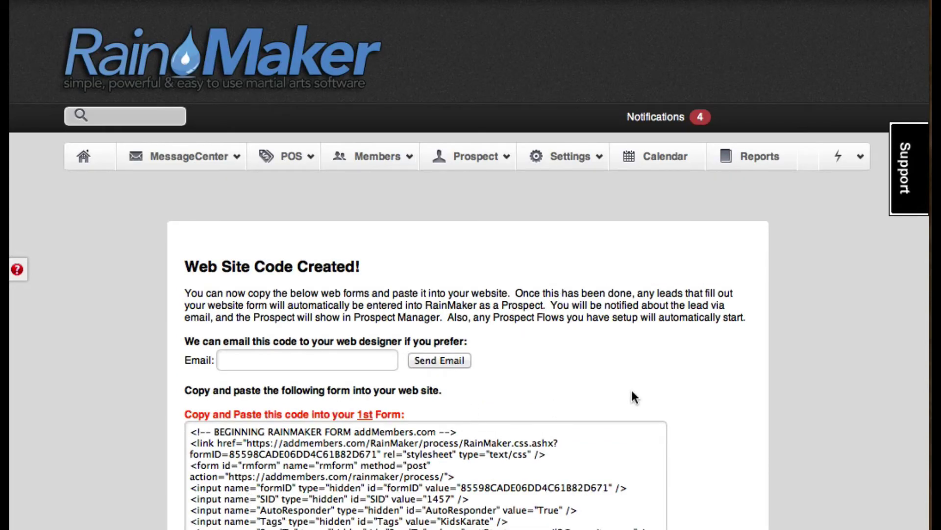
scroll(692, 378, down, 6)
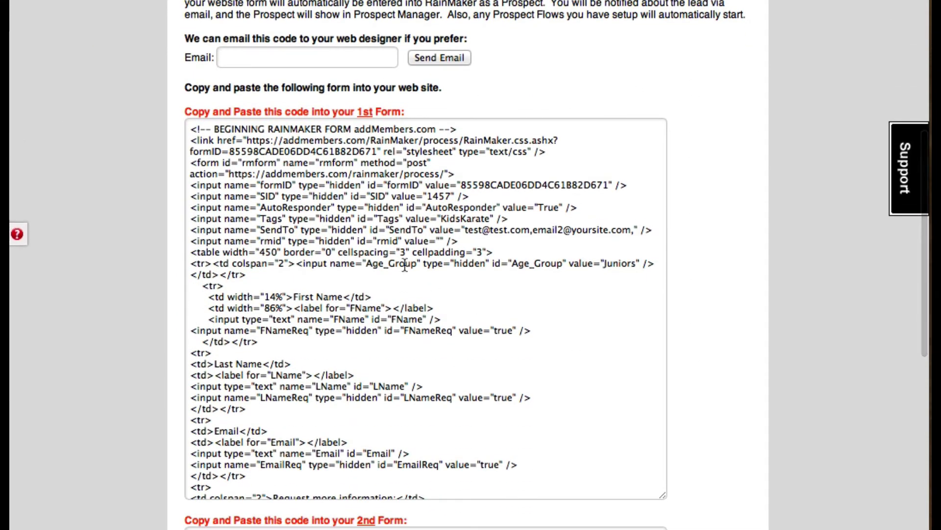
click(397, 252)
scroll(323, 220, down, 1)
scroll(287, 182, up, 2)
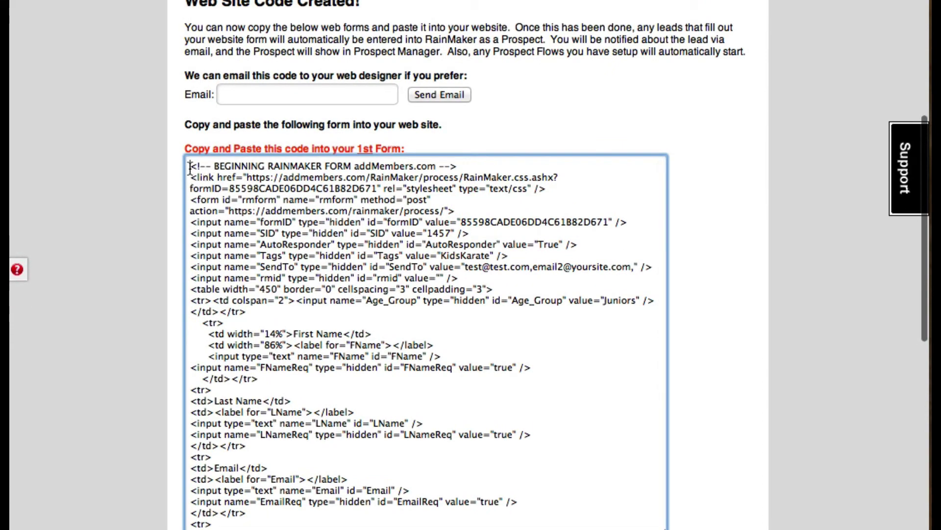
drag(189, 167, 470, 343)
scroll(395, 184, up, 1)
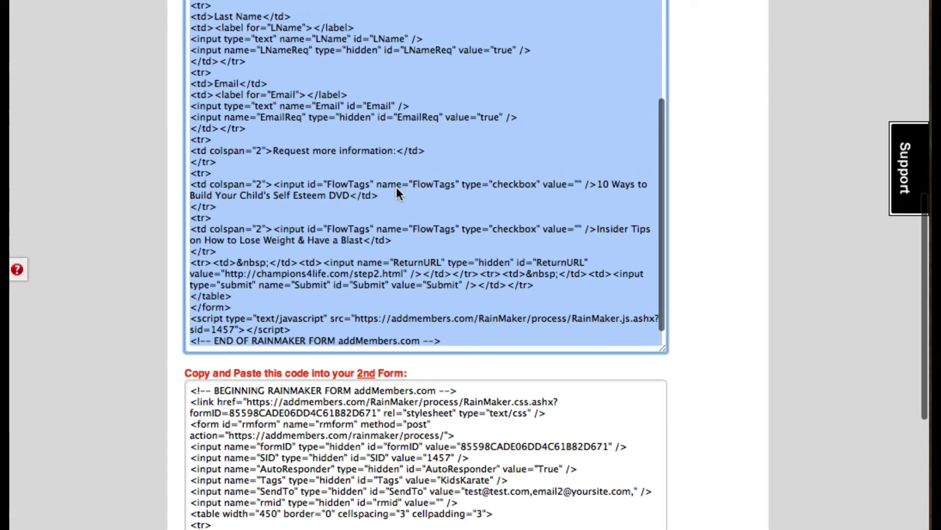
right_click(396, 187)
click(437, 92)
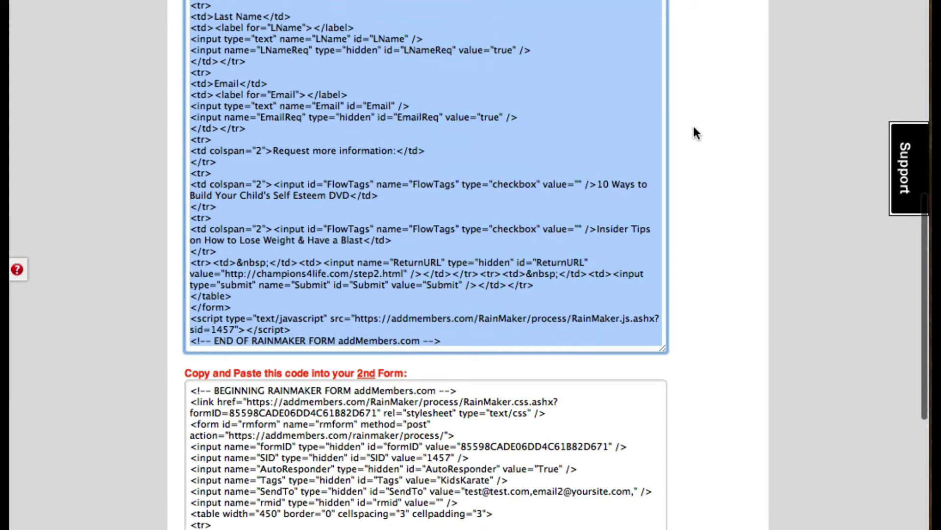
Place the cursor in the 2nd Form code box
scroll(755, 218, down, 5)
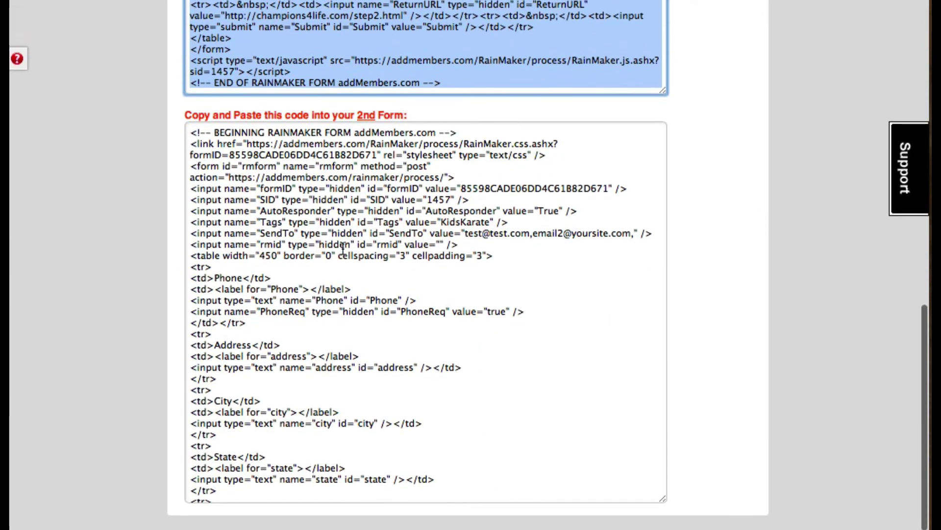
click(640, 216)
scroll(684, 206, up, 8)
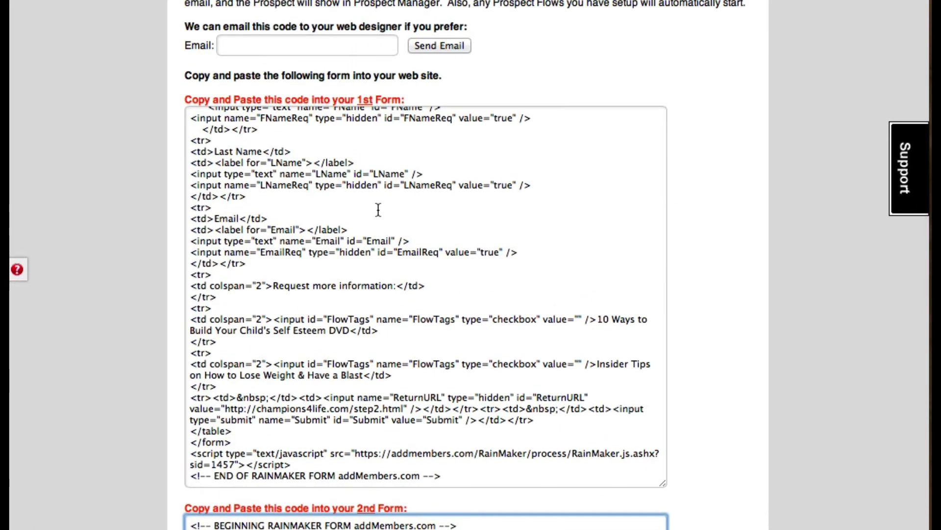
click(378, 210)
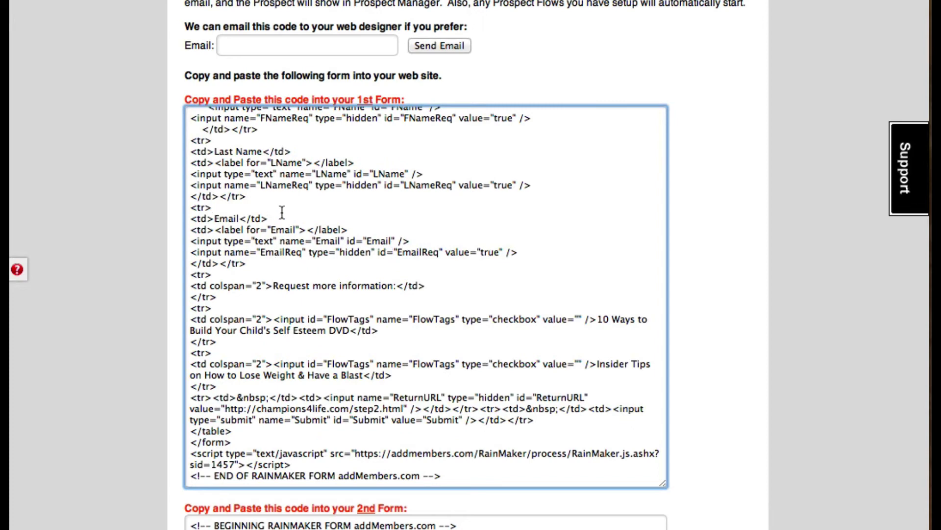
double_click(291, 118)
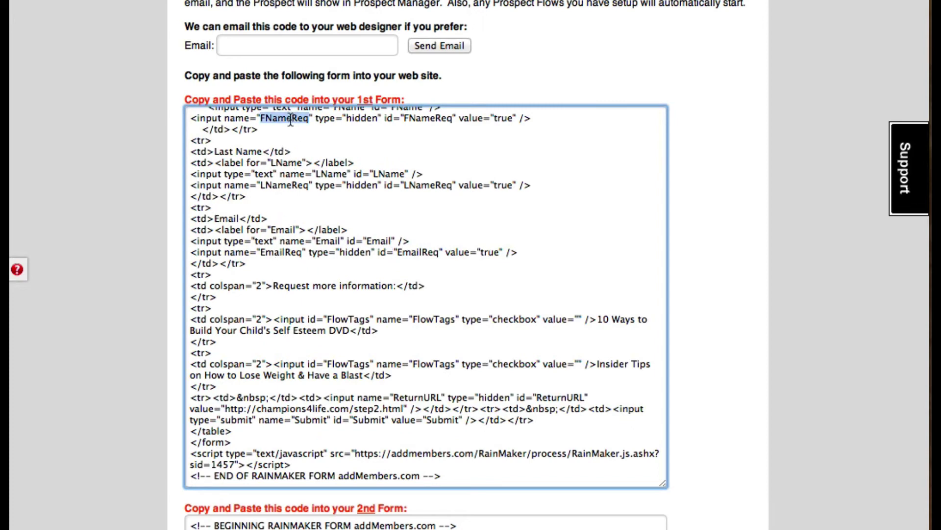
double_click(282, 163)
double_click(278, 230)
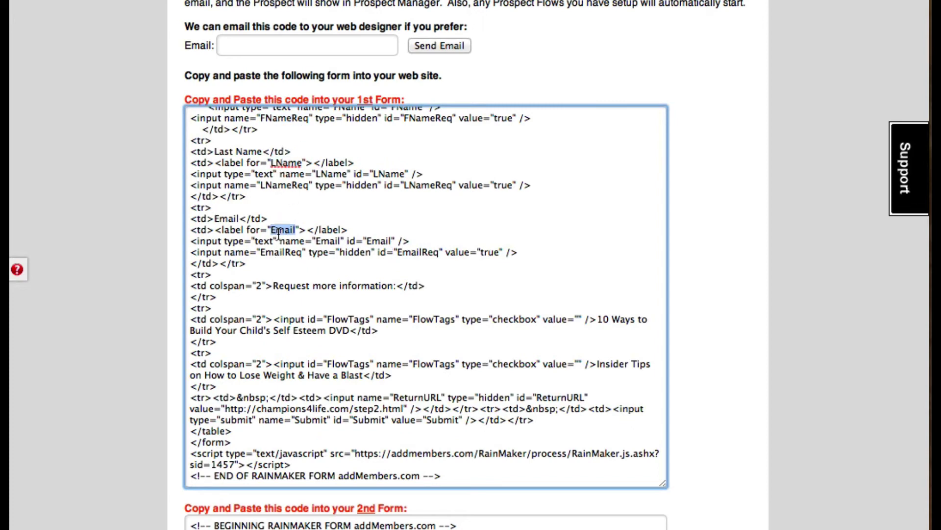
scroll(314, 312, down, 2)
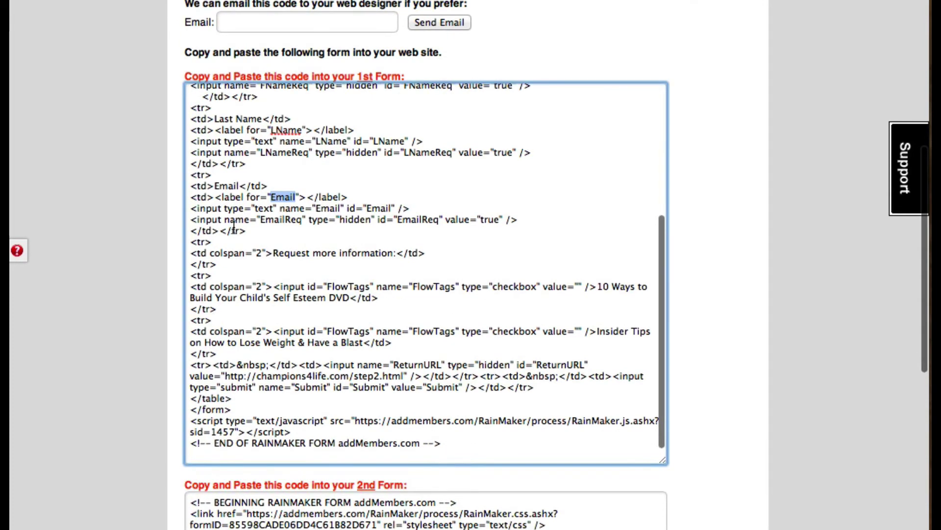
click(730, 252)
scroll(730, 250, down, 8)
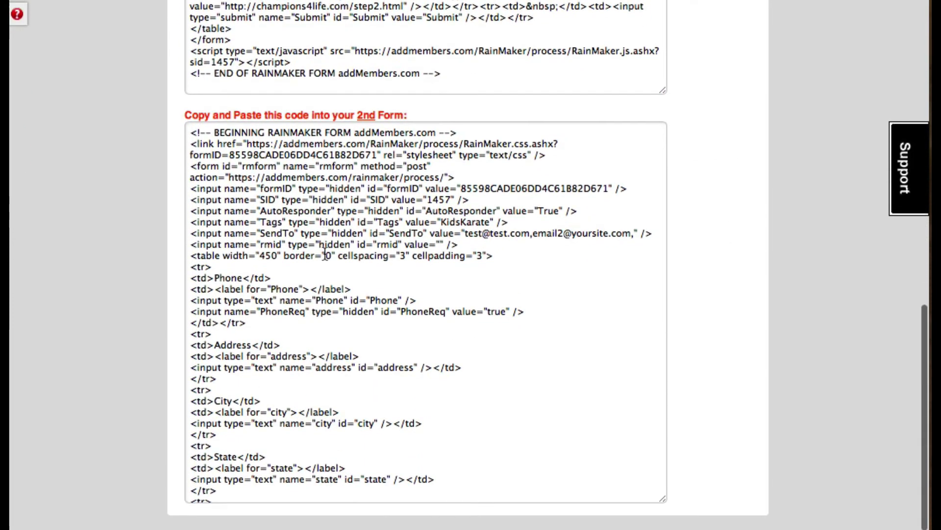
scroll(319, 273, down, 3)
double_click(284, 255)
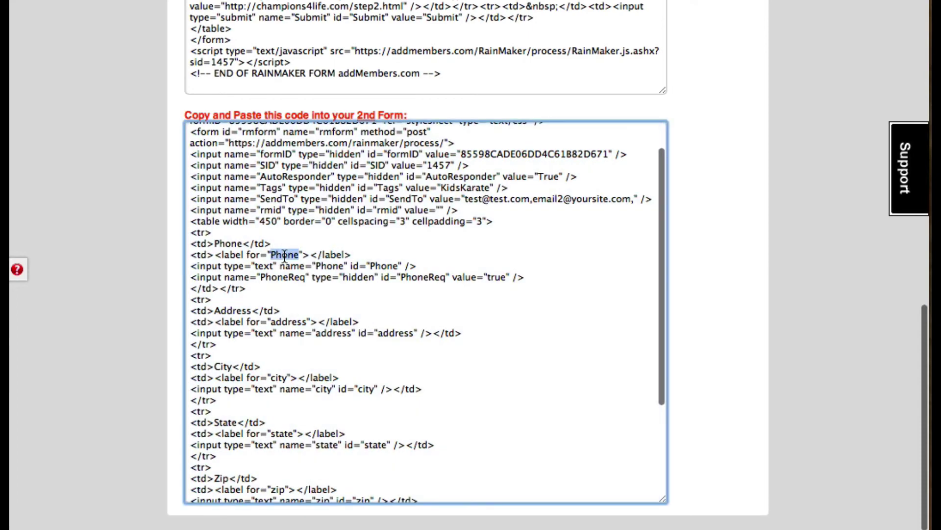
double_click(297, 321)
double_click(280, 377)
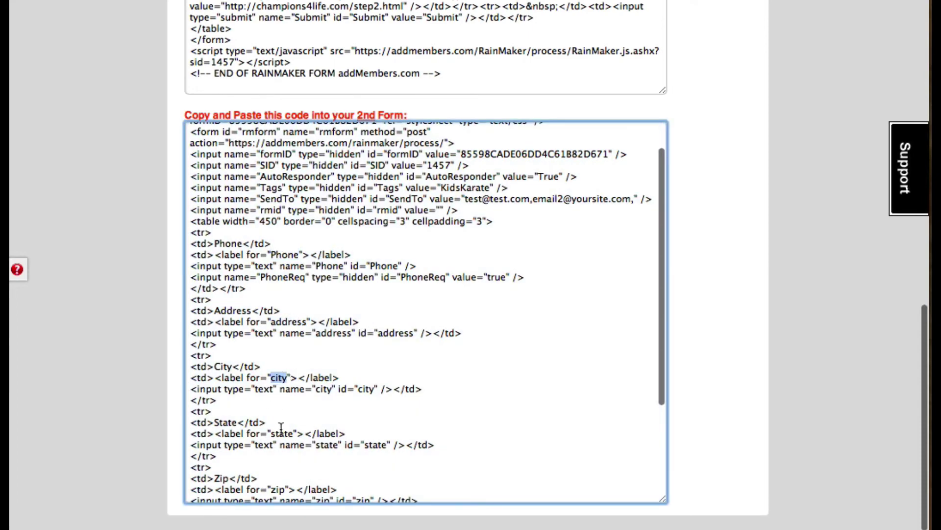
double_click(281, 432)
click(496, 277)
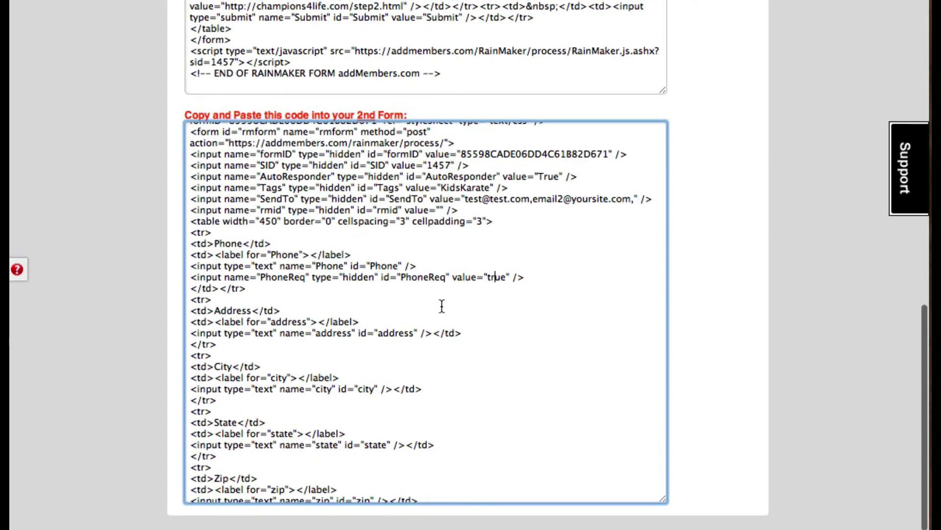
scroll(441, 305, up, 6)
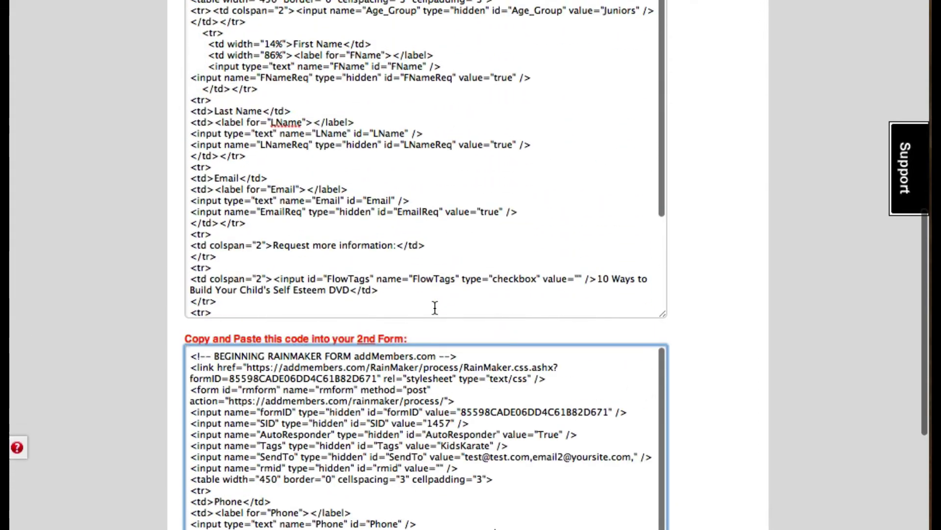
scroll(725, 275, up, 4)
scroll(725, 277, down, 8)
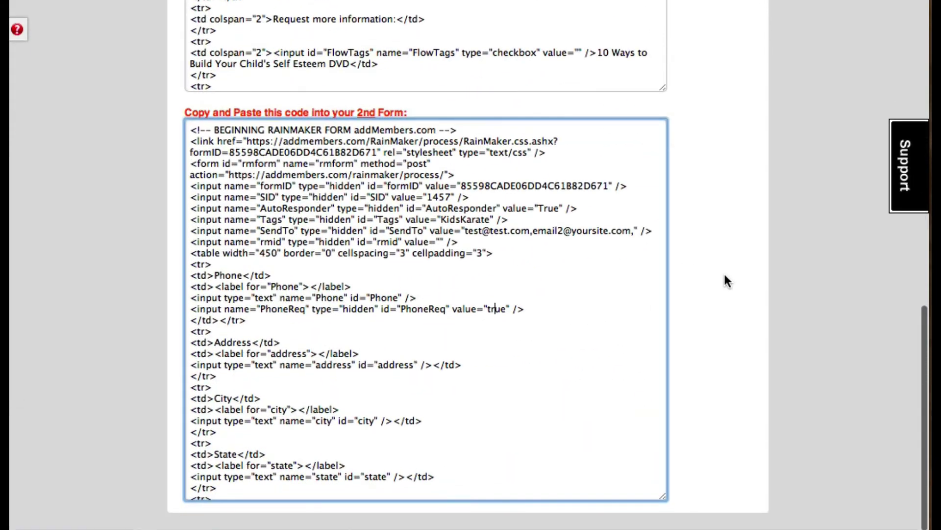
scroll(725, 280, up, 10)
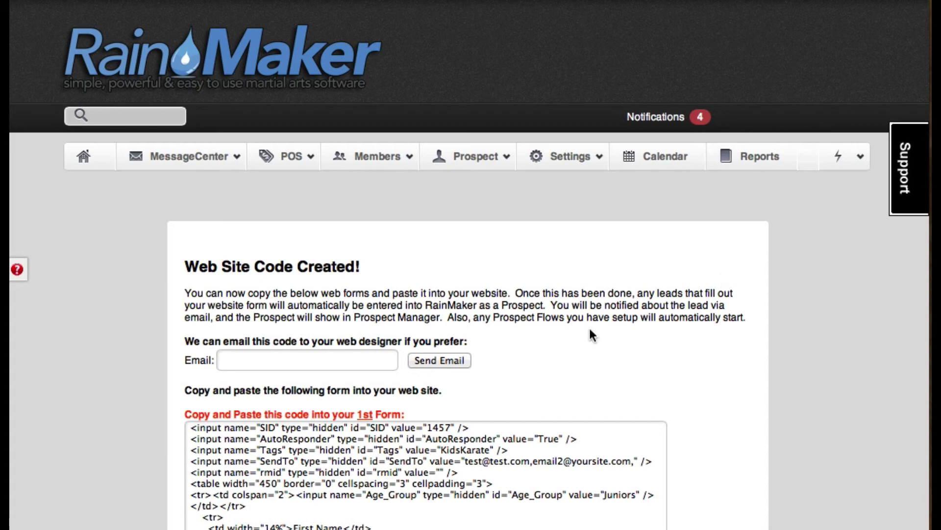
Send the form code to the web designer's email address and dismiss the 'Email was sent!' confirmation
click(332, 358)
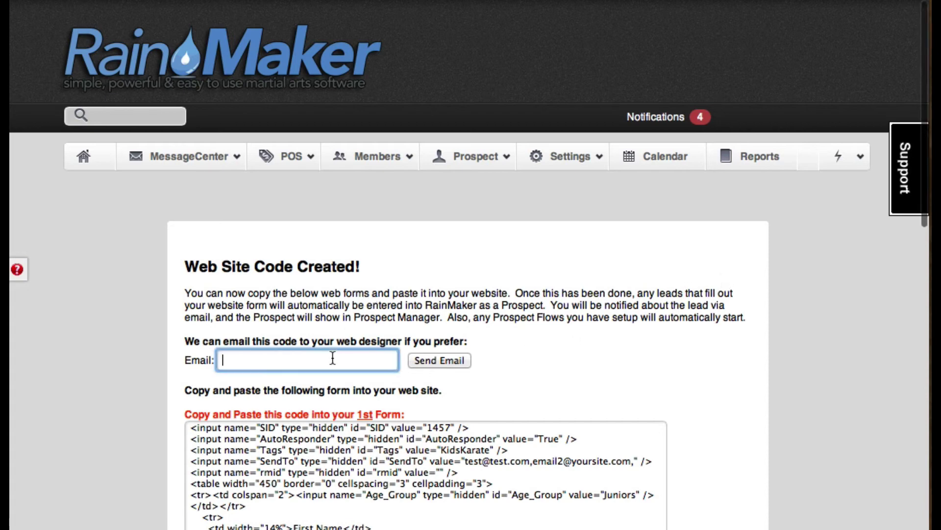
text(se)
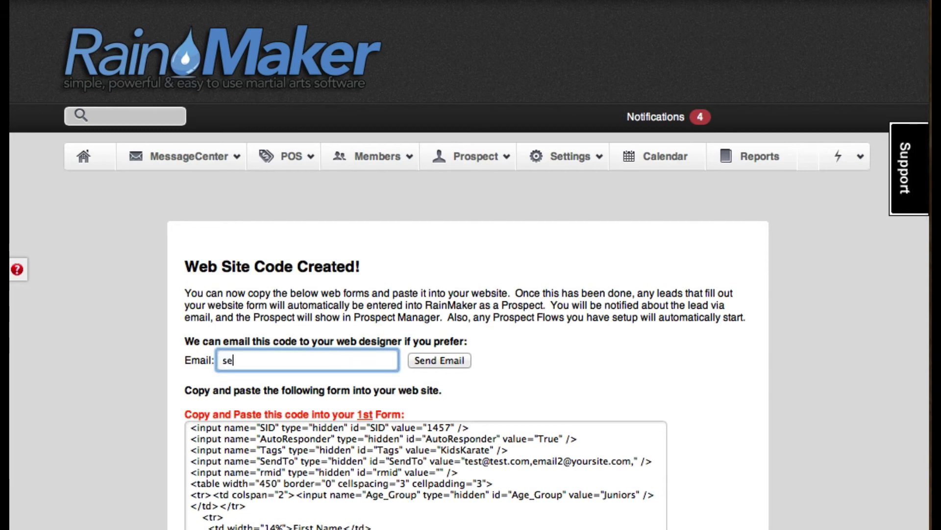
key(BackSpace)
key(BackSpace)
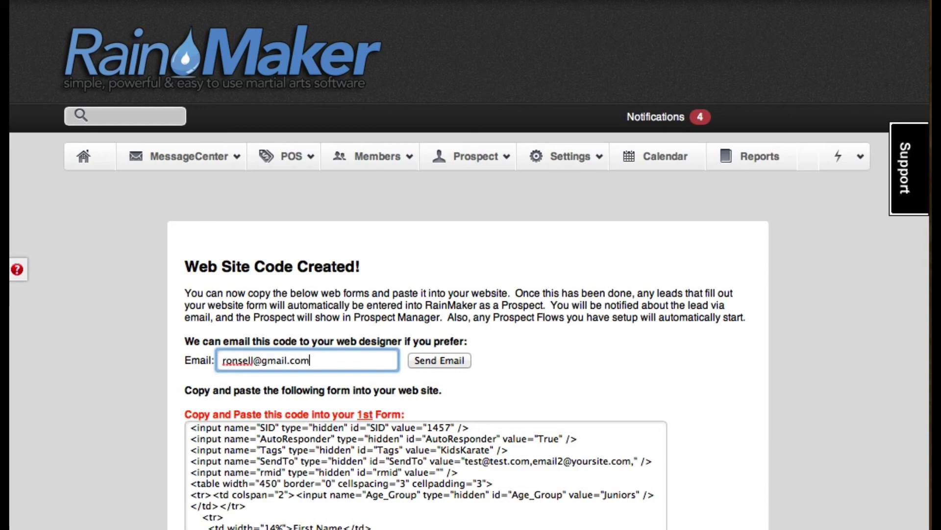
click(442, 360)
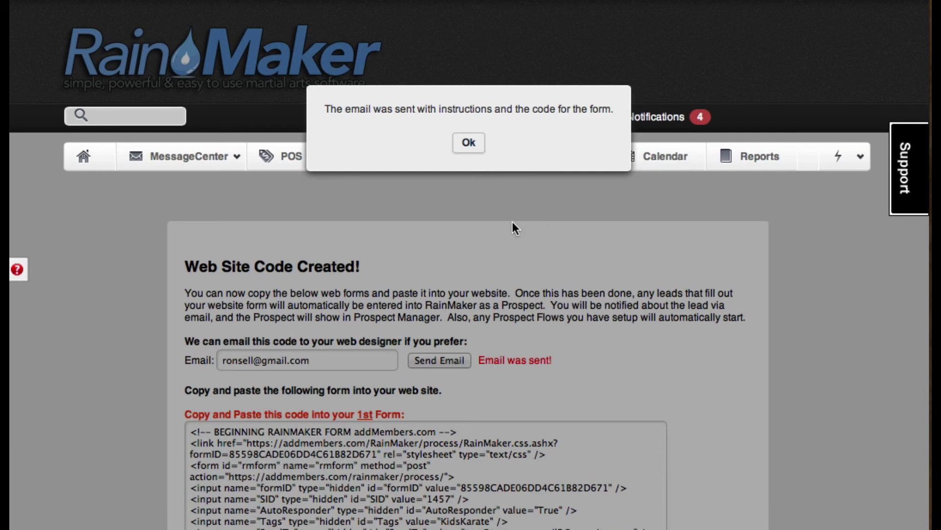
click(469, 142)
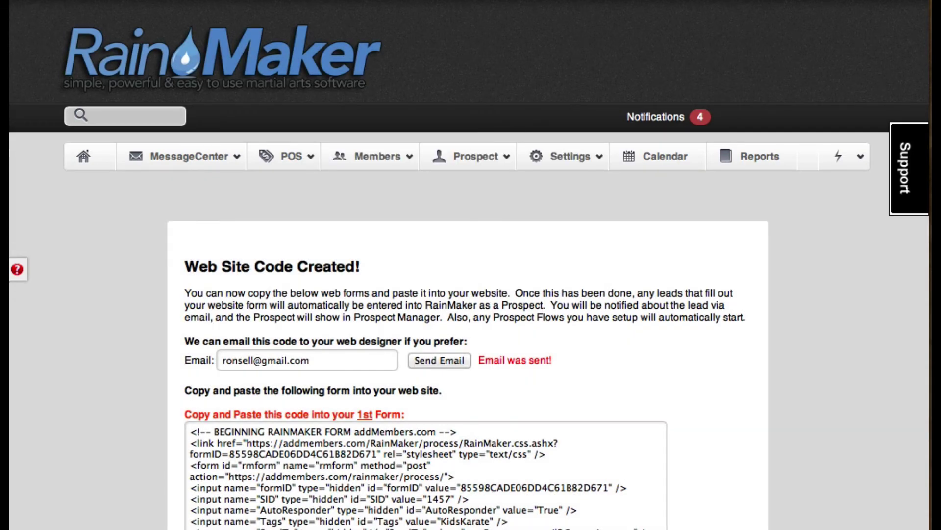